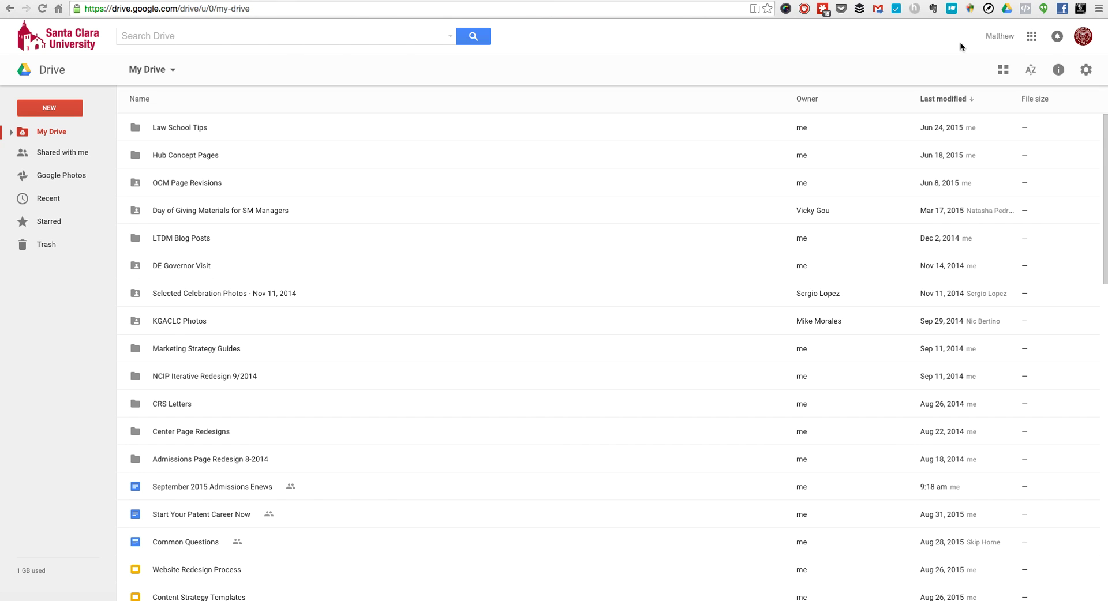
# Create a new blank Google Form from My Drive
pyautogui.click(1032, 38)
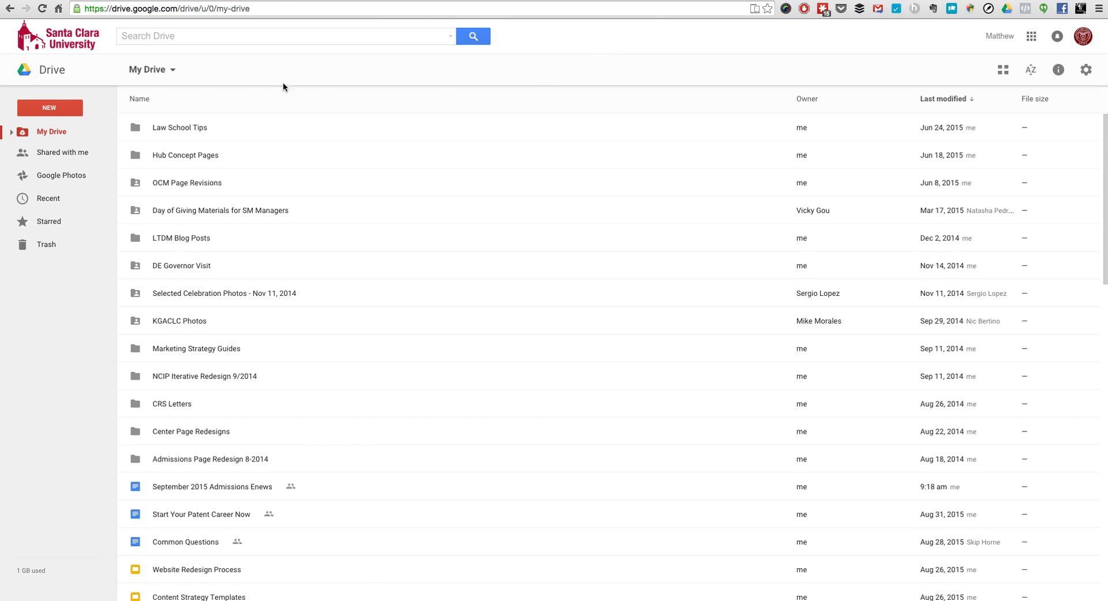
pyautogui.click(58, 110)
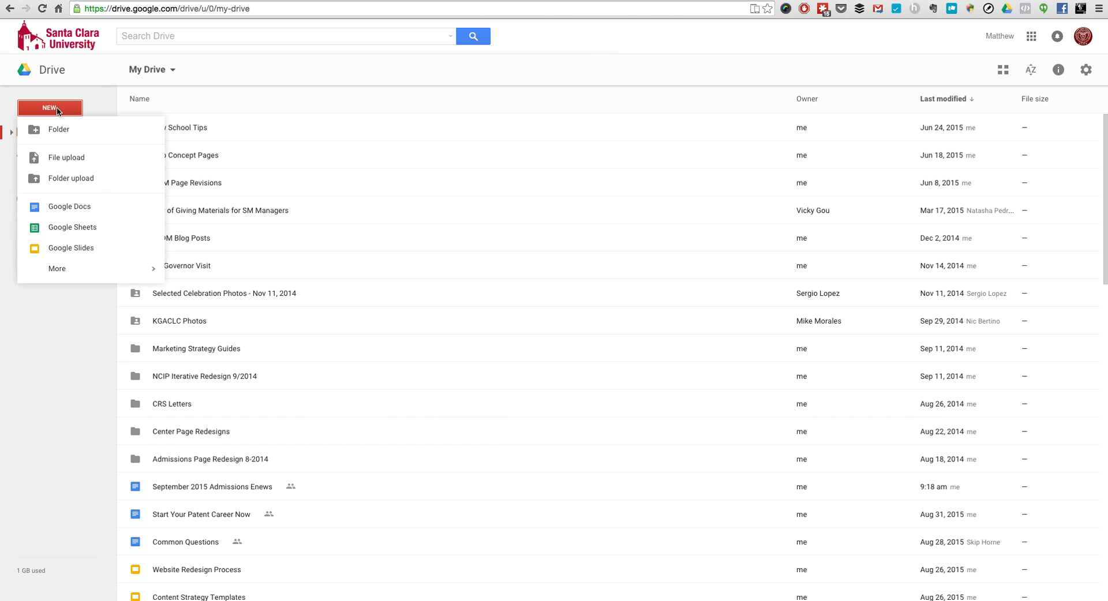
pyautogui.moveTo(91, 271)
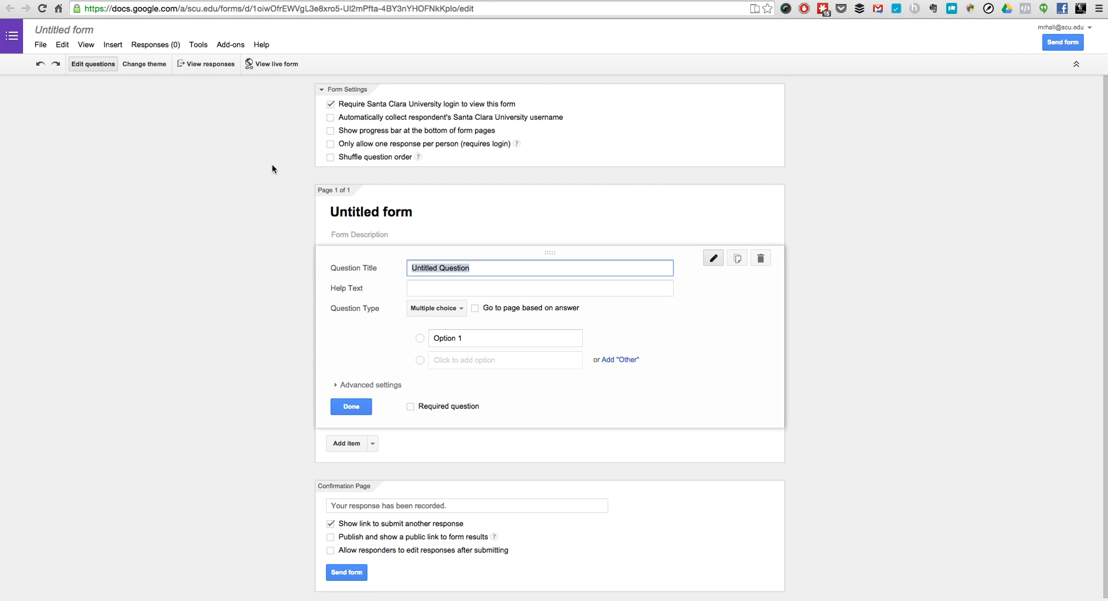
# Rename the untitled form as "Faculty Lunch RSVP"
pyautogui.click(64, 34)
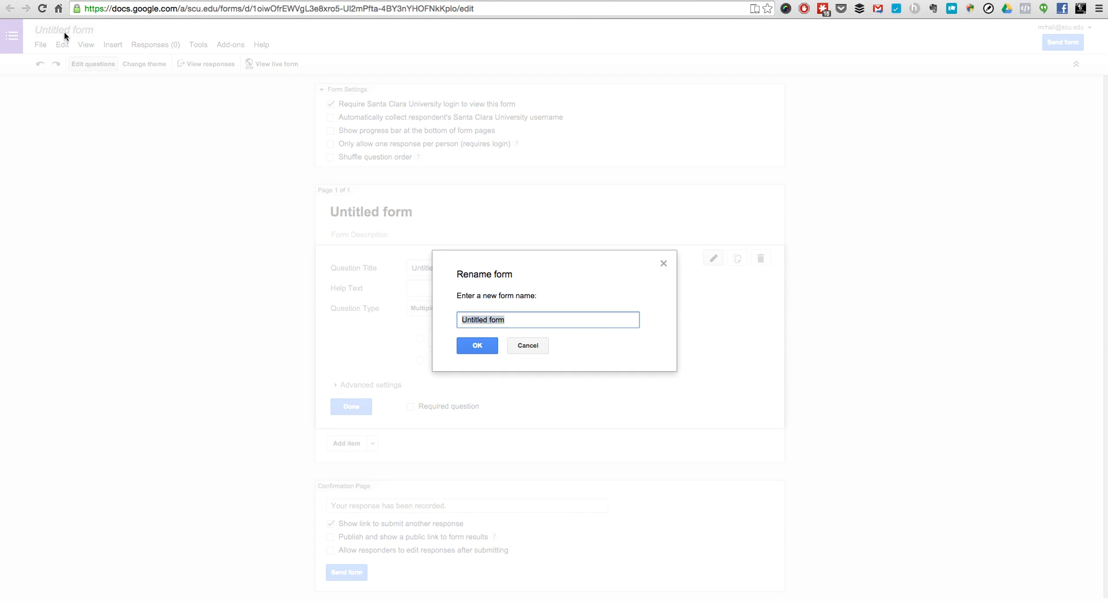
pyautogui.write('Gul')
pyautogui.press('BackSpace')
pyautogui.press('BackSpace')
pyautogui.press('BackSpace')
pyautogui.write('Faculty Lunch RSVP')
pyautogui.press('Return')
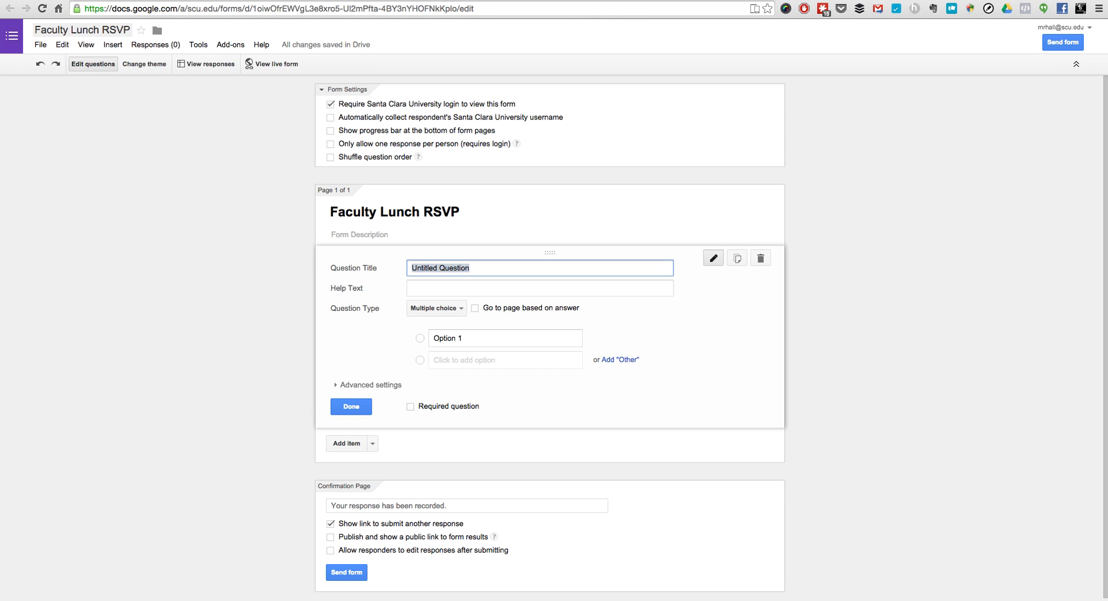
# Title the first multiple-choice question "Are you planning on attending lunch?" with the options "Yes" and "No", and finish editing it
pyautogui.doubleClick(528, 265)
pyautogui.doubleClick(528, 265)
pyautogui.tripleClick(529, 265)
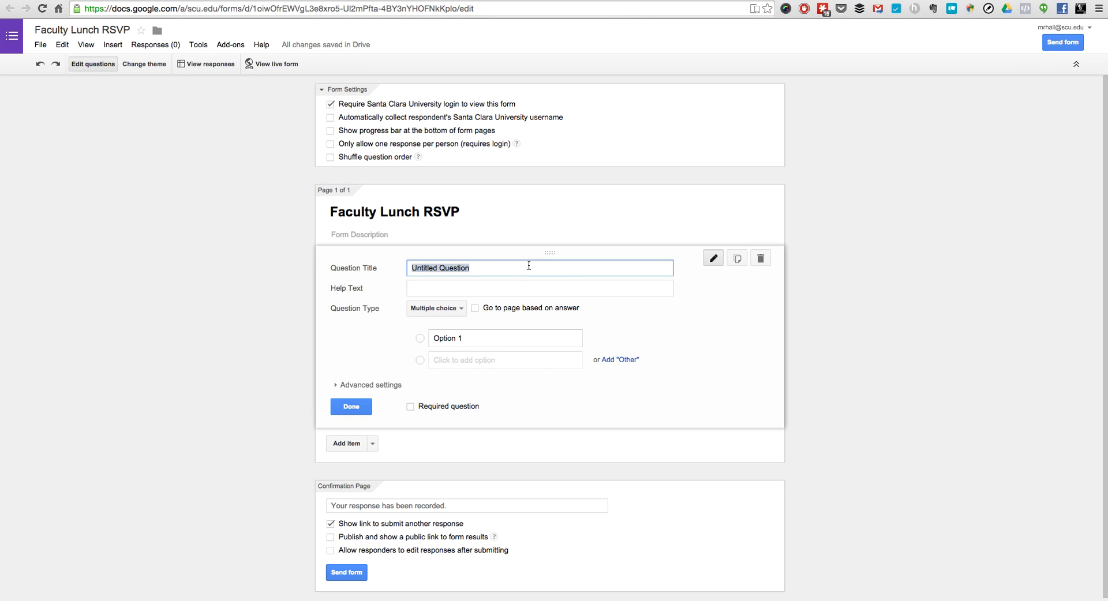
pyautogui.write('Are you planning on attending lunch?')
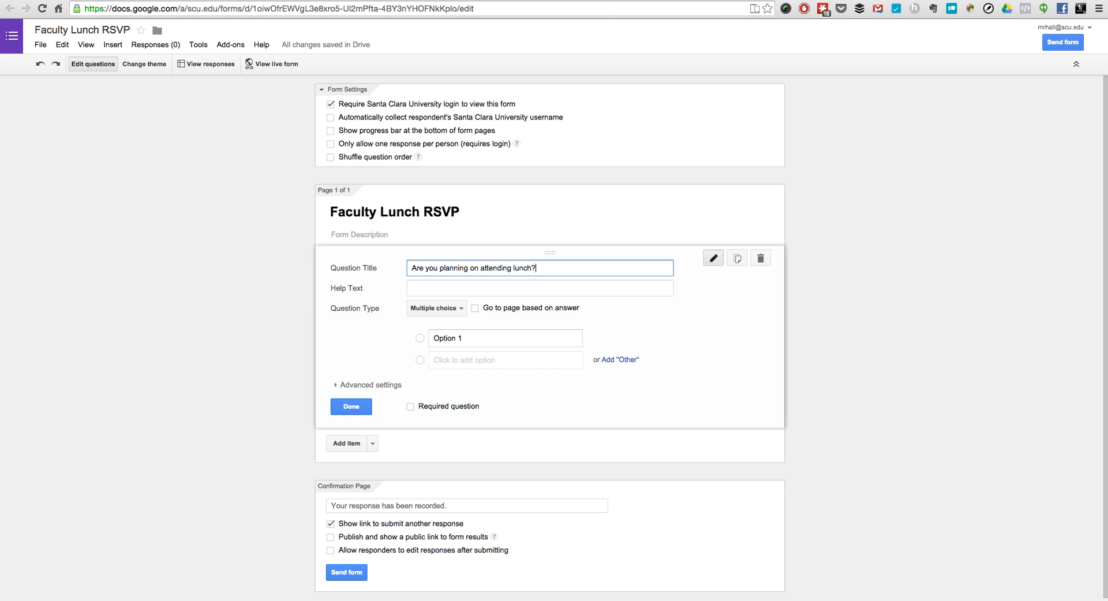
pyautogui.click(488, 334)
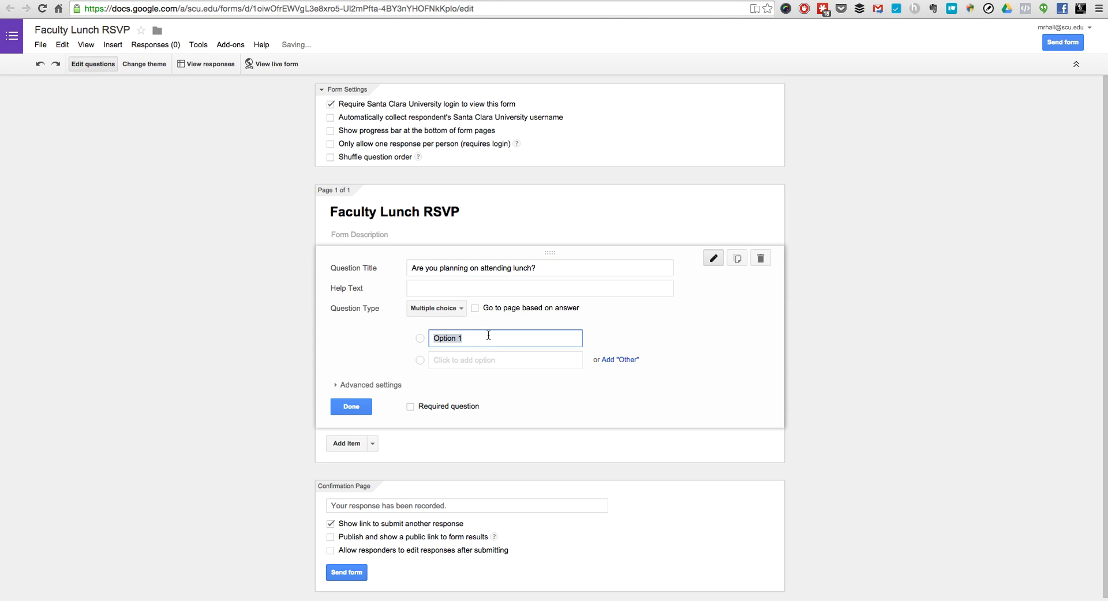
pyautogui.write('Yes')
pyautogui.click(482, 360)
pyautogui.write('No')
pyautogui.click(349, 428)
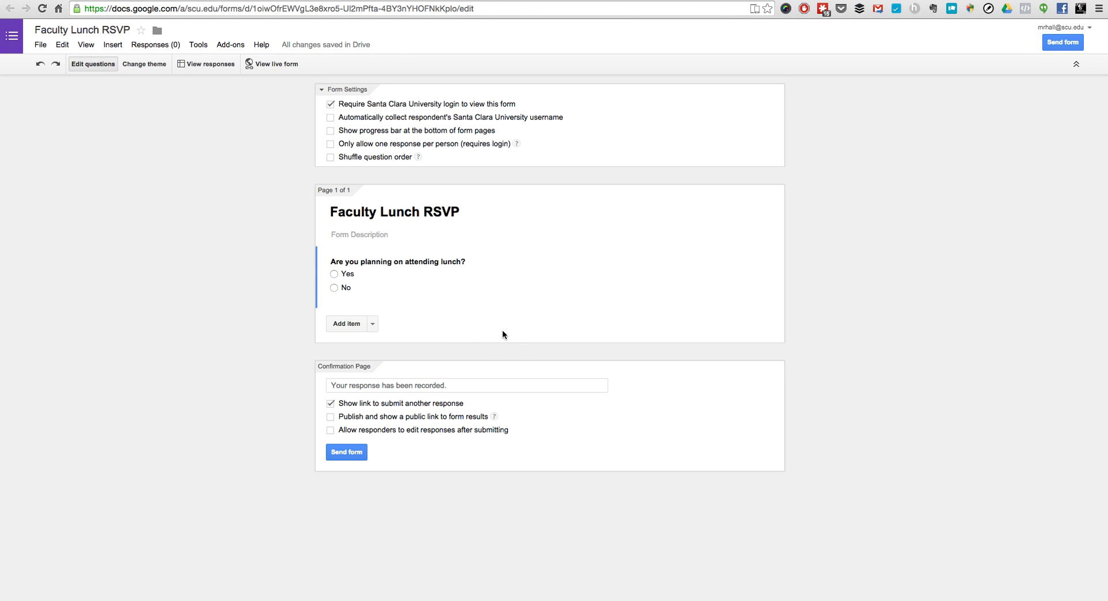
# Reopen the lunch attendance question for editing and make it a required question
pyautogui.moveTo(542, 271)
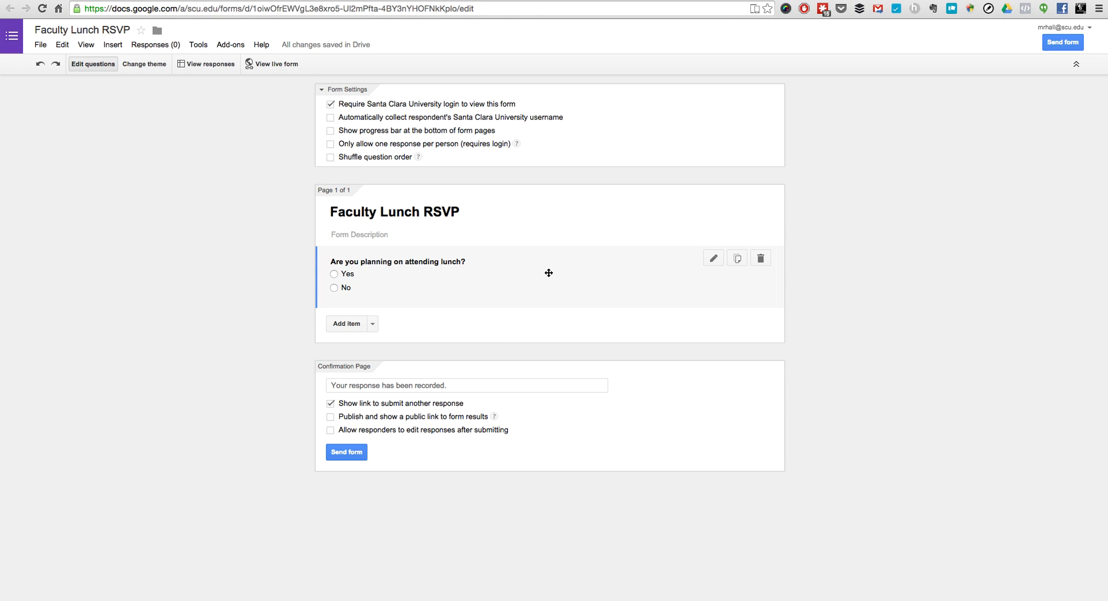
pyautogui.click(714, 259)
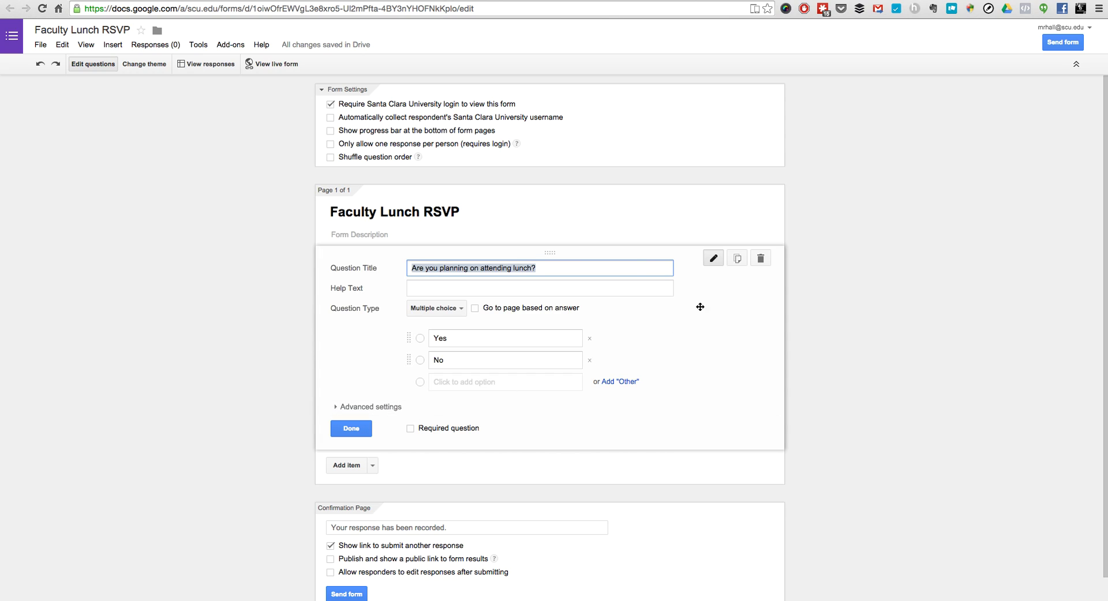
pyautogui.click(629, 270)
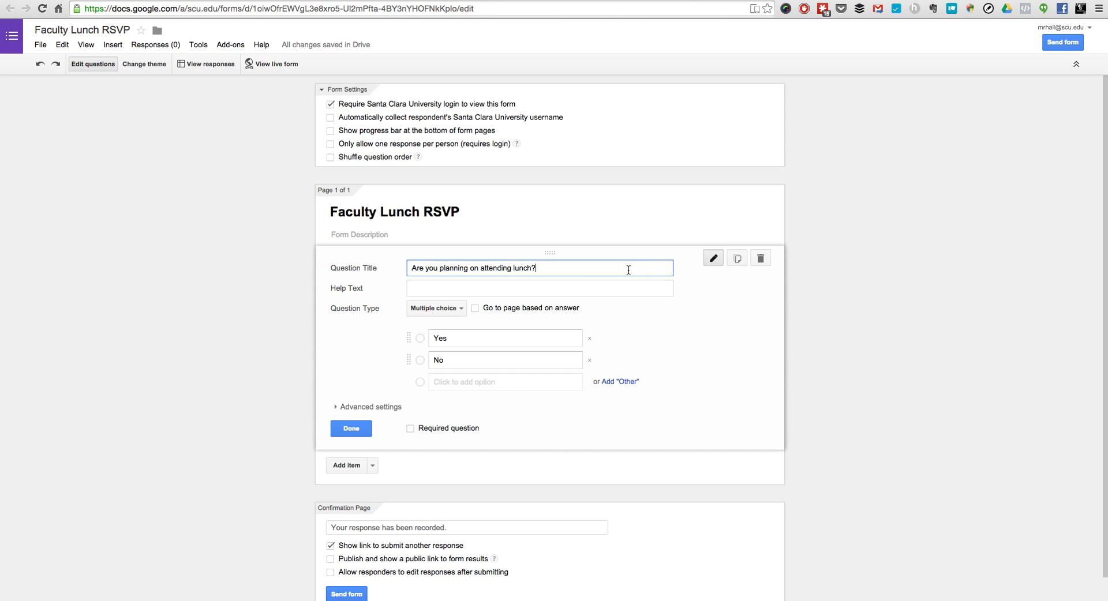
pyautogui.click(410, 429)
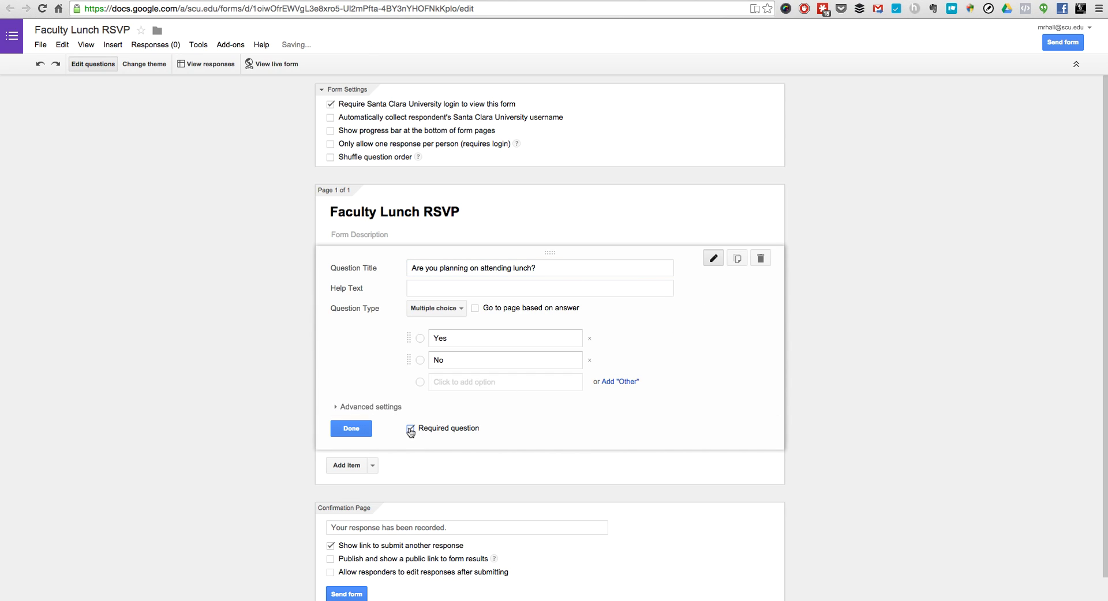
pyautogui.click(352, 429)
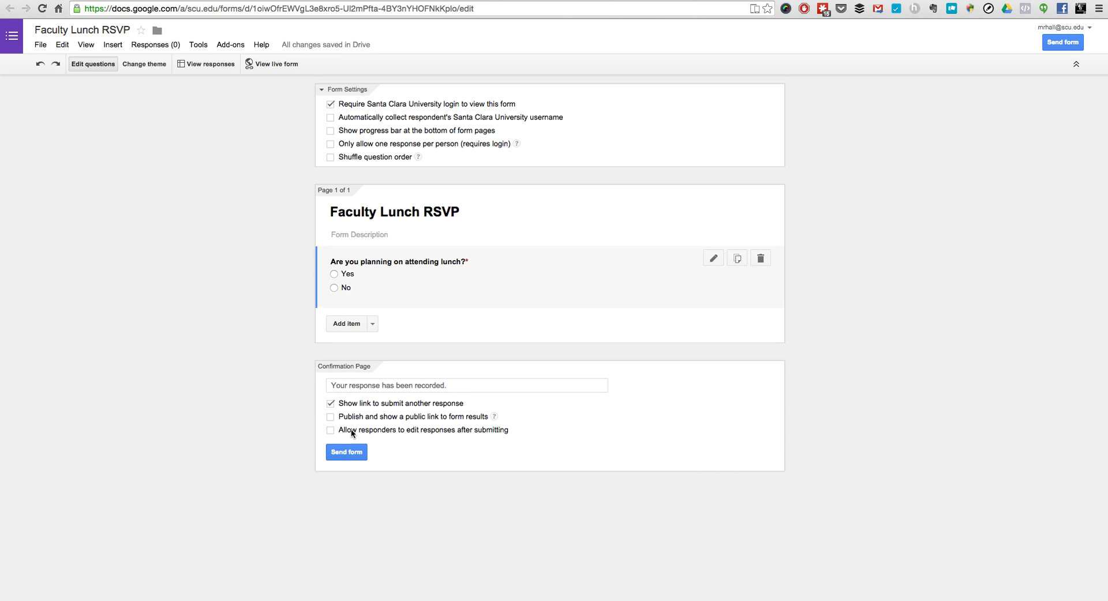
# Add a multiple-choice question "Do you have any dietary restrictions we should know about?" with the options "Yes" and "No"
pyautogui.click(373, 324)
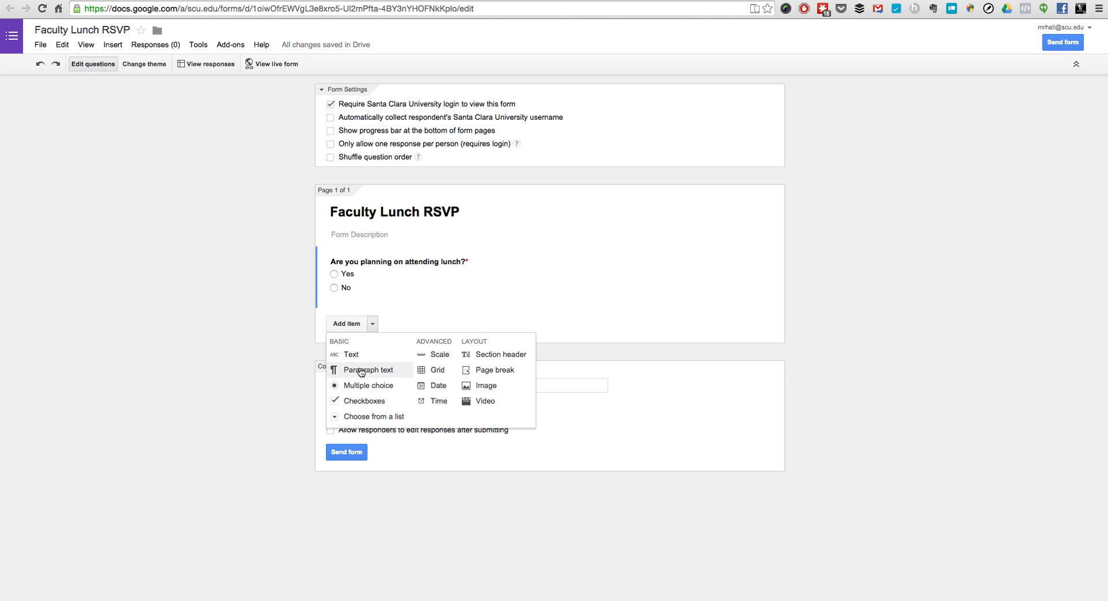
pyautogui.click(373, 385)
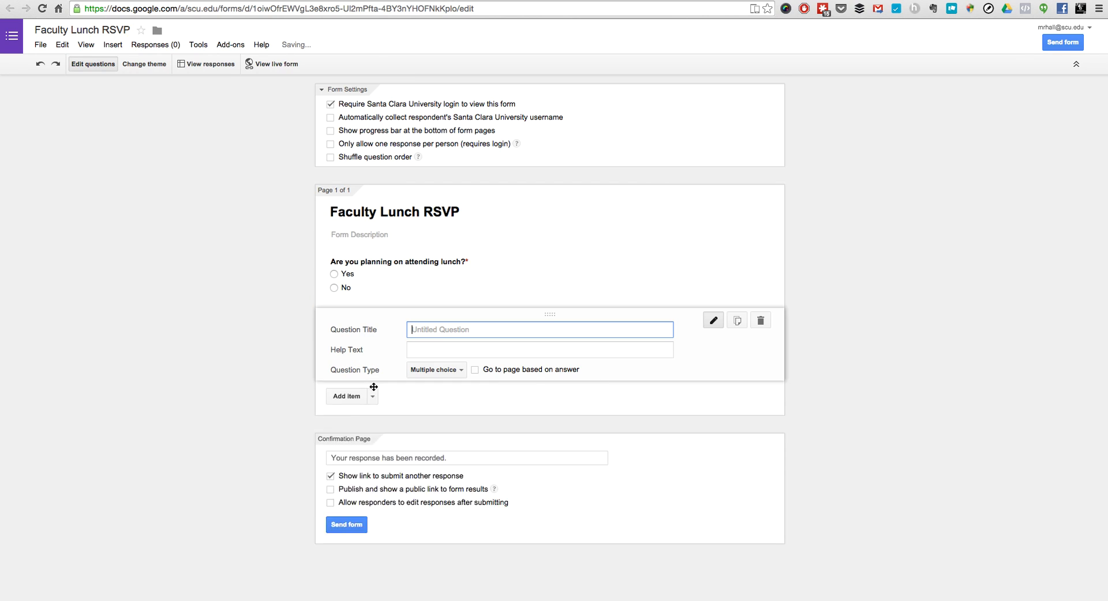
pyautogui.write('Do you have any dietary restrictions we should know about?')
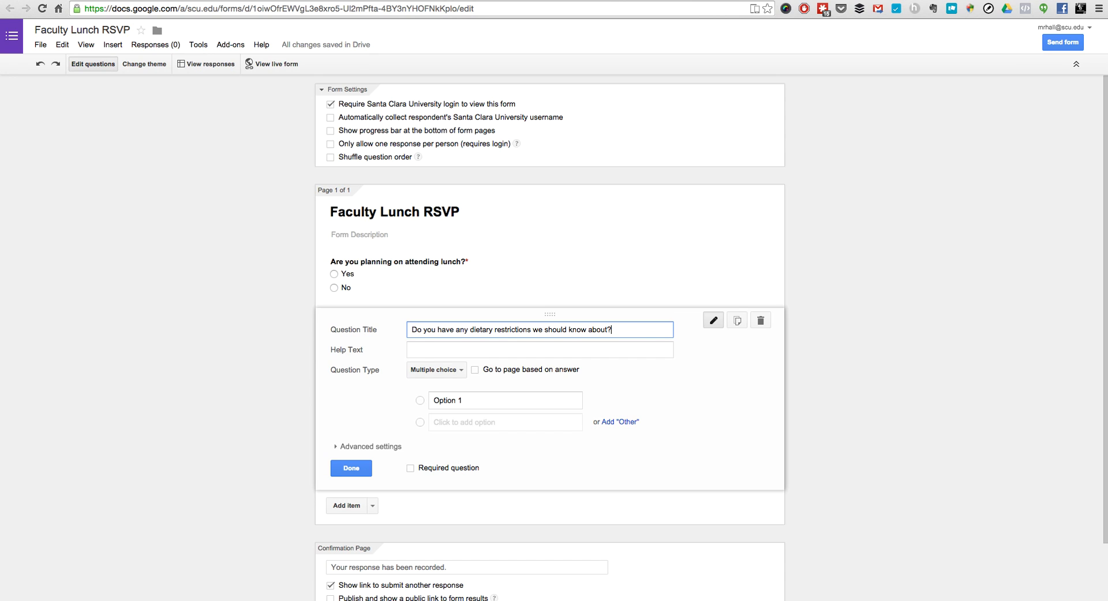
pyautogui.doubleClick(506, 403)
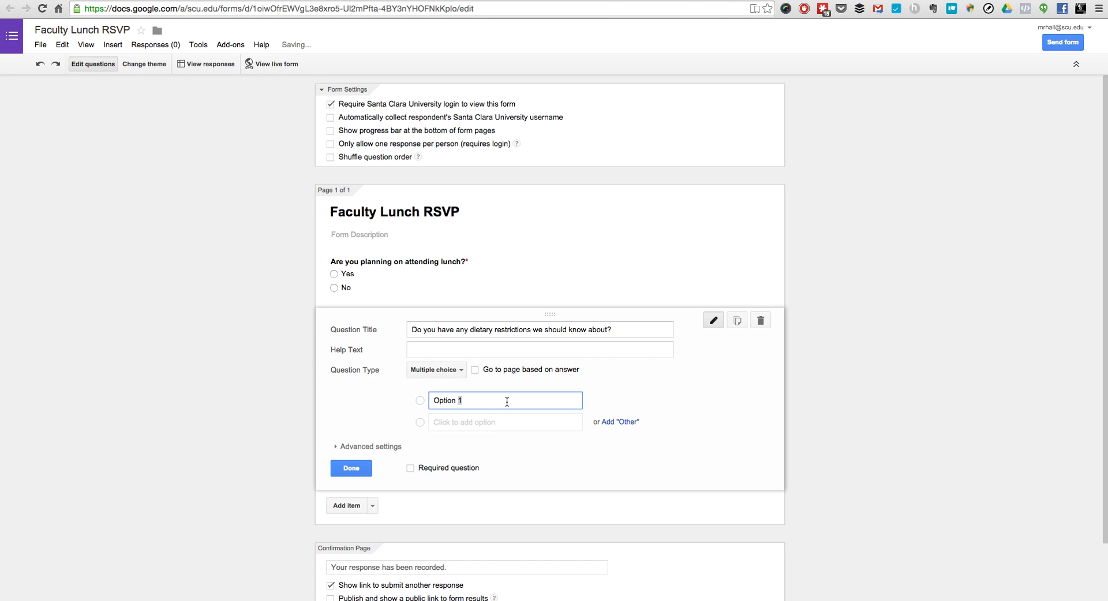
pyautogui.tripleClick(507, 402)
pyautogui.write('Yes')
pyautogui.press('Return')
pyautogui.write('No')
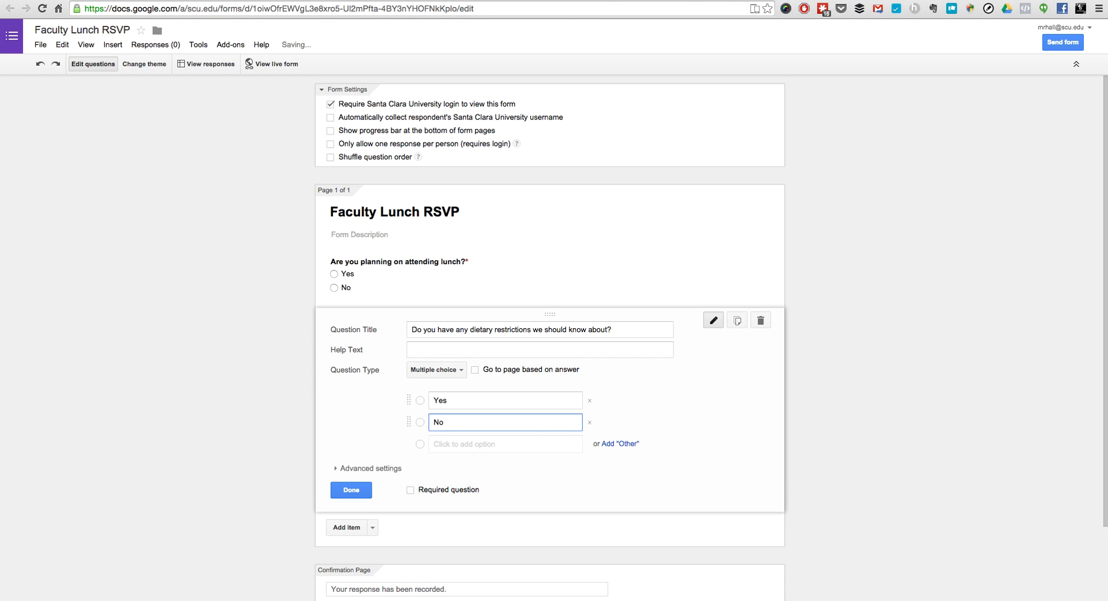
# Change the dietary question's "Yes" option to "Yes (specify below)" and make the question required
pyautogui.doubleClick(506, 397)
pyautogui.press('BackSpace')
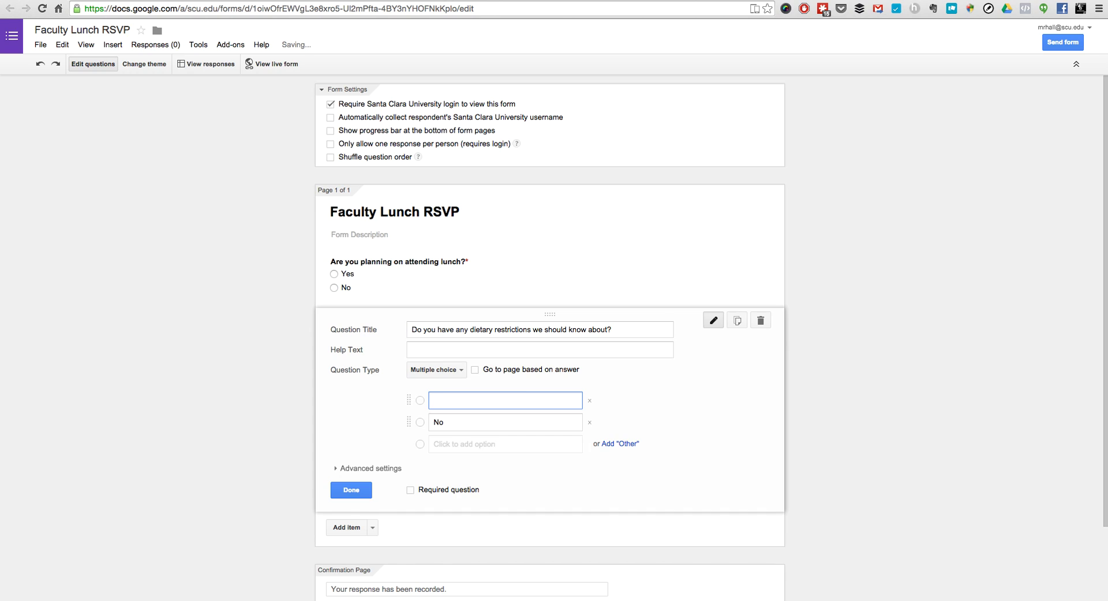
pyautogui.write('Yes ')
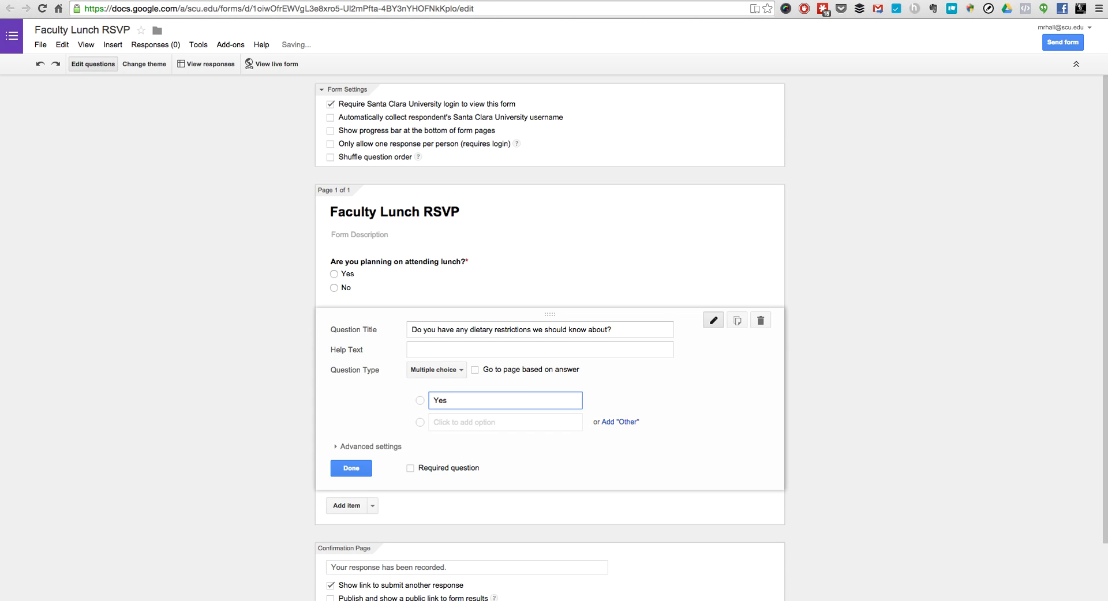
pyautogui.write('(specify below)')
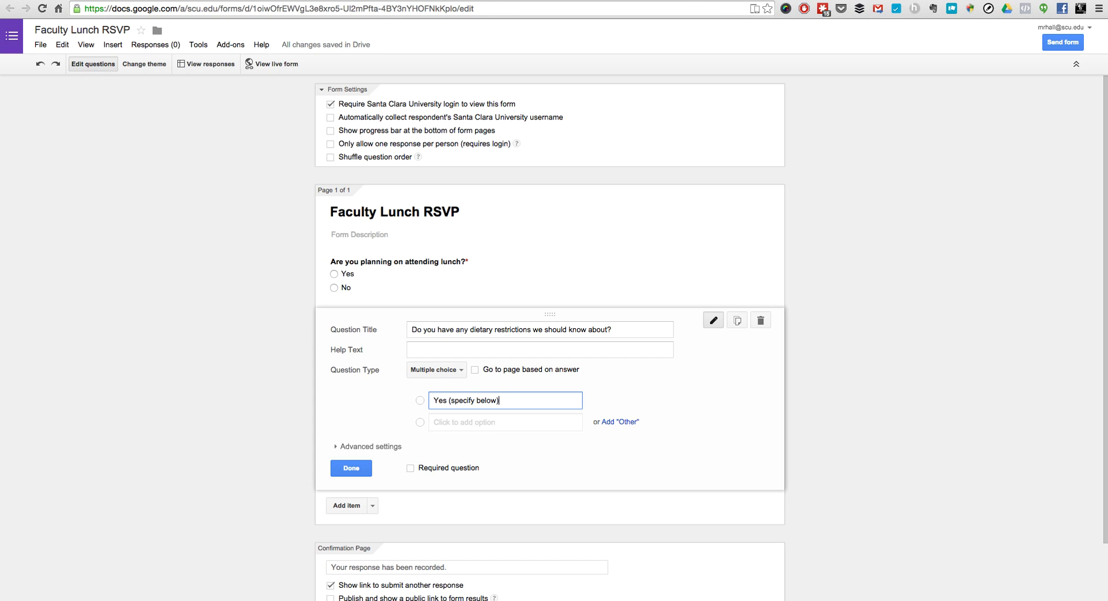
pyautogui.click(410, 470)
pyautogui.click(351, 468)
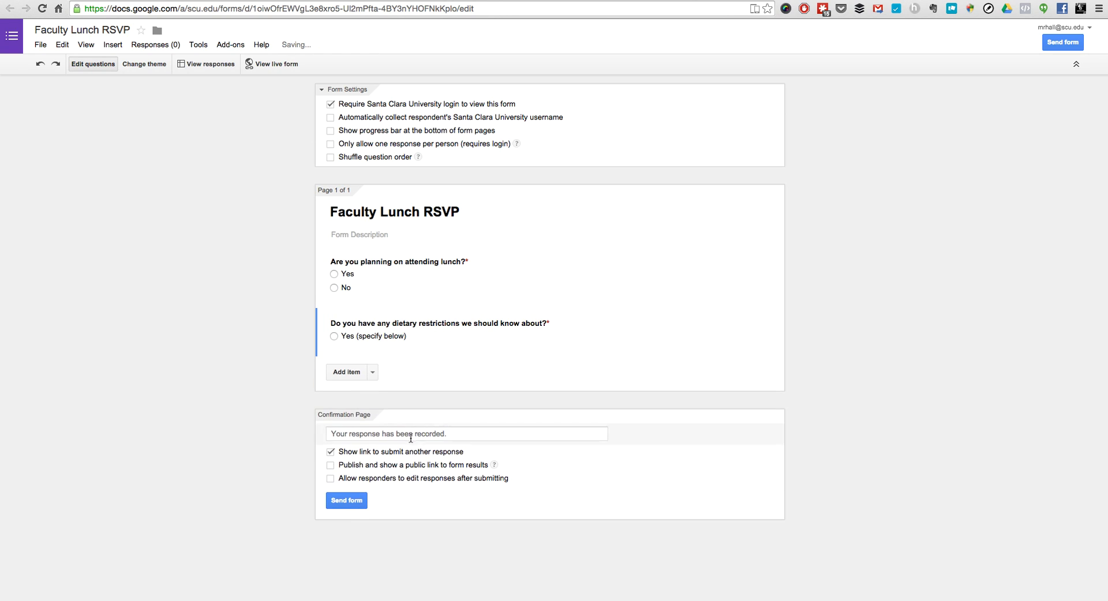
# Add an optional text question titled "Please explain any dietary restrictions here." below the dietary restrictions question
pyautogui.click(373, 372)
pyautogui.click(358, 401)
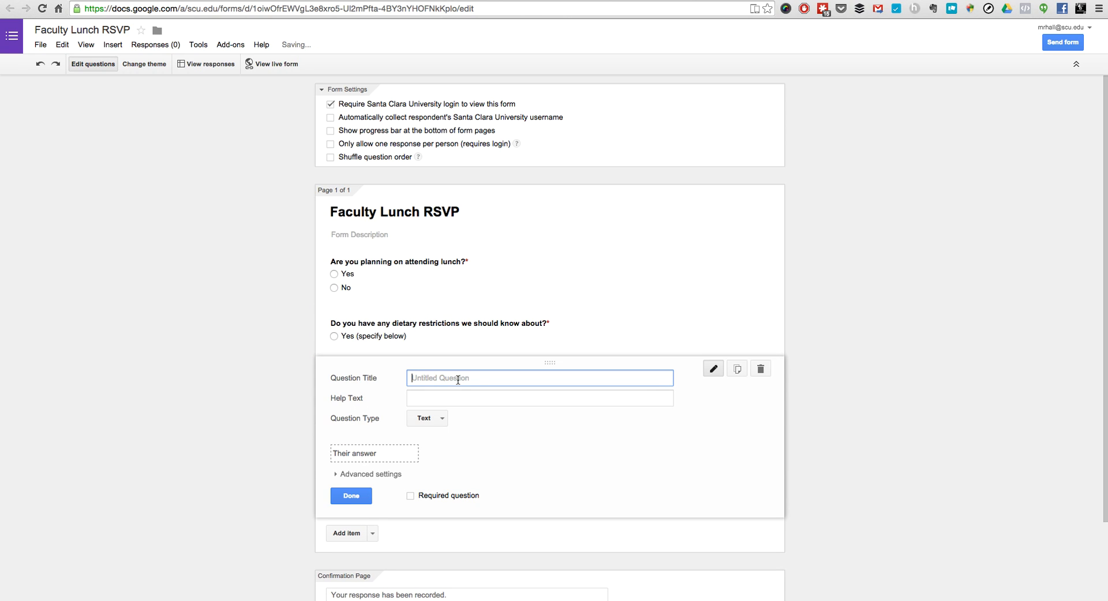
pyautogui.click(480, 393)
pyautogui.click(350, 496)
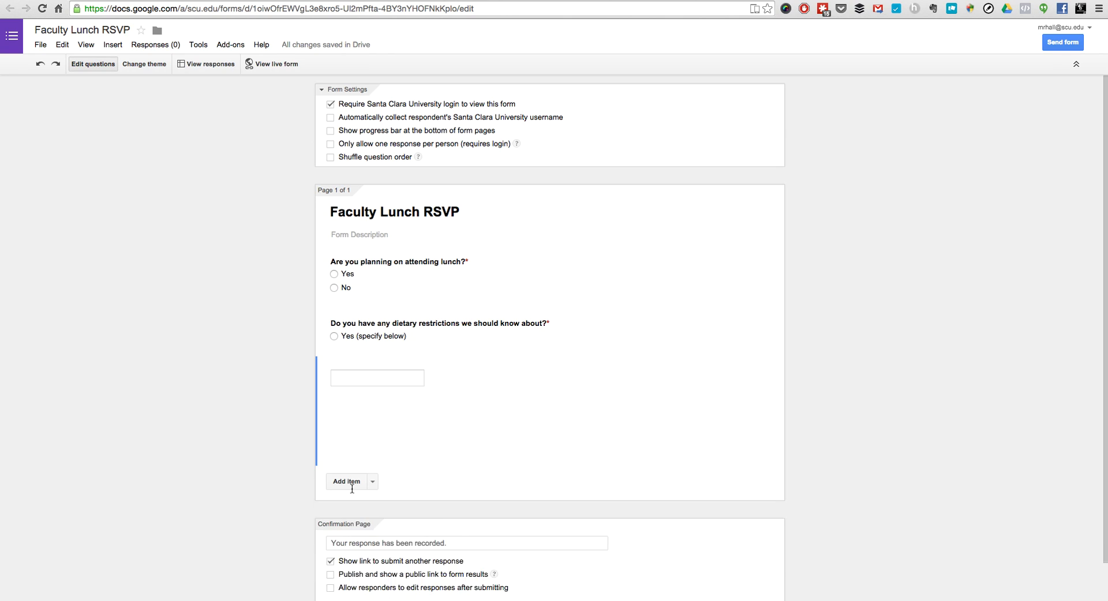
pyautogui.click(349, 383)
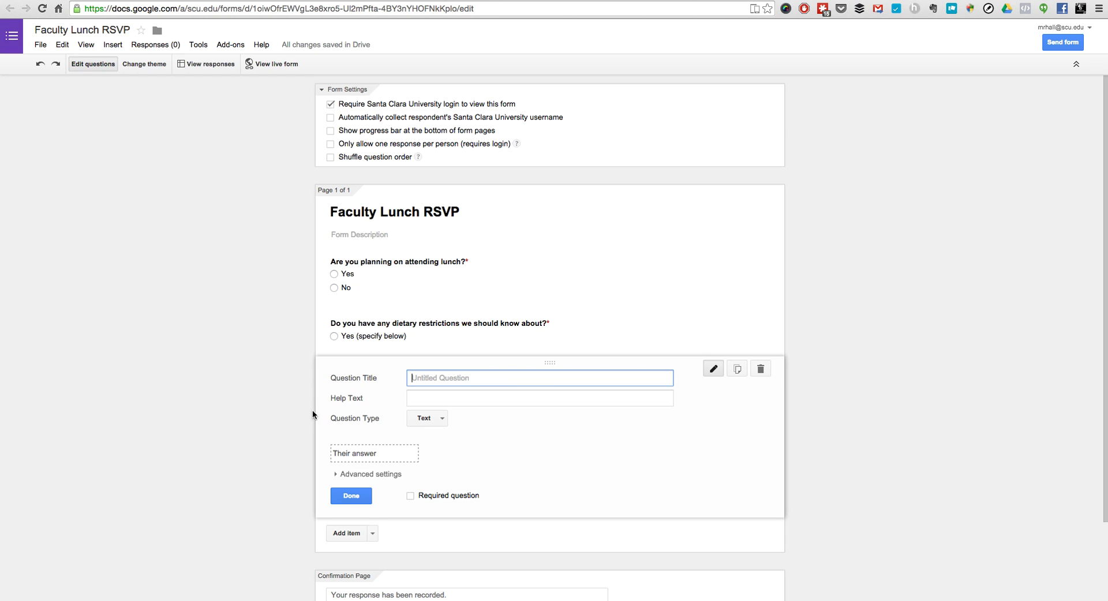
pyautogui.write('Please explain any dietary restrictions here.')
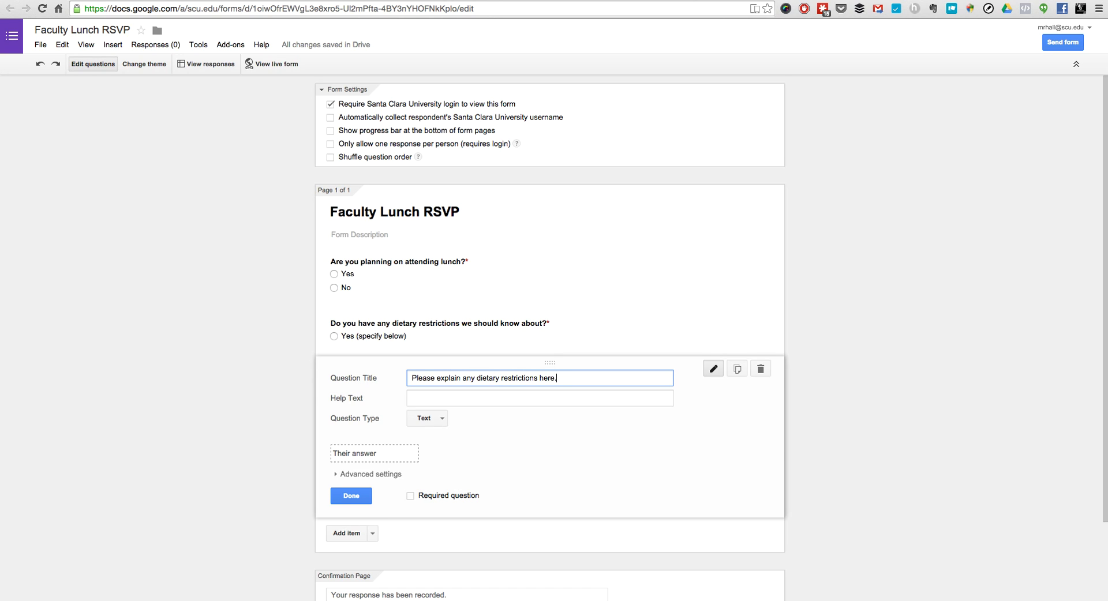
pyautogui.click(368, 499)
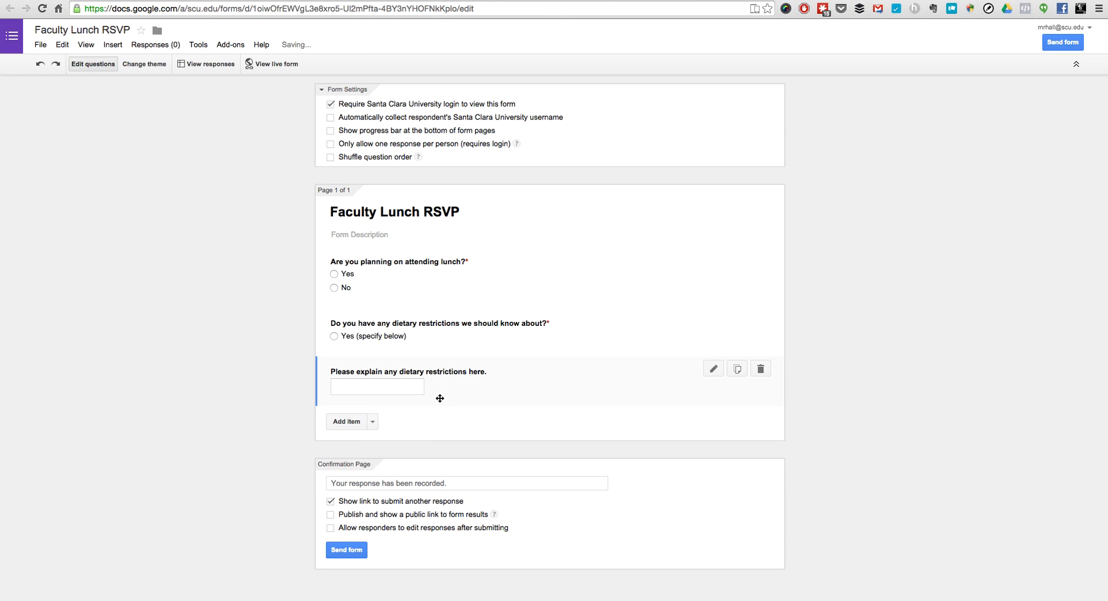
pyautogui.click(440, 390)
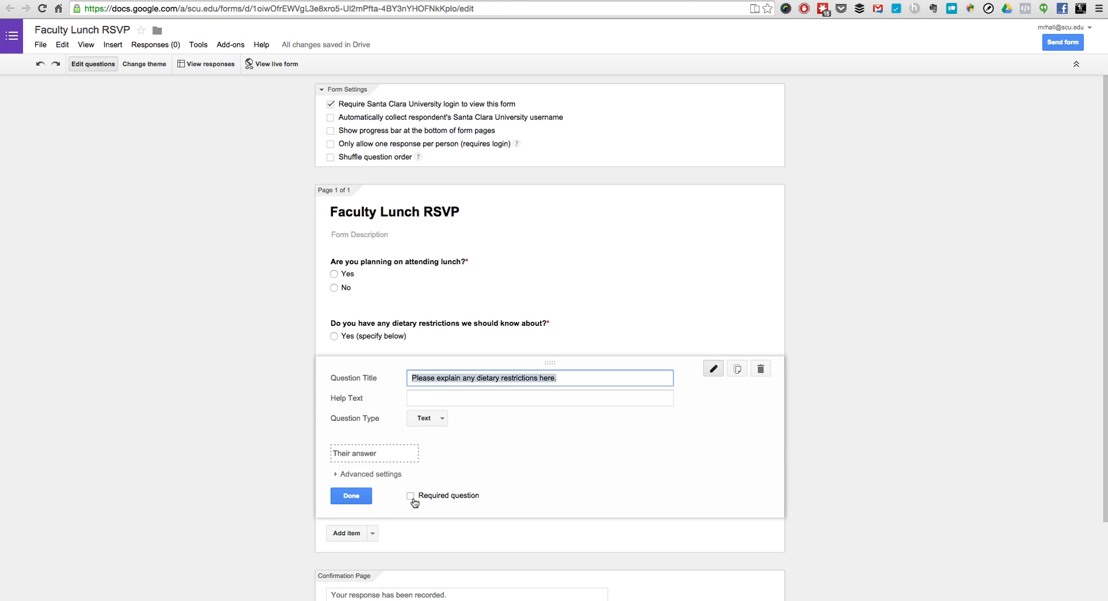
pyautogui.click(352, 496)
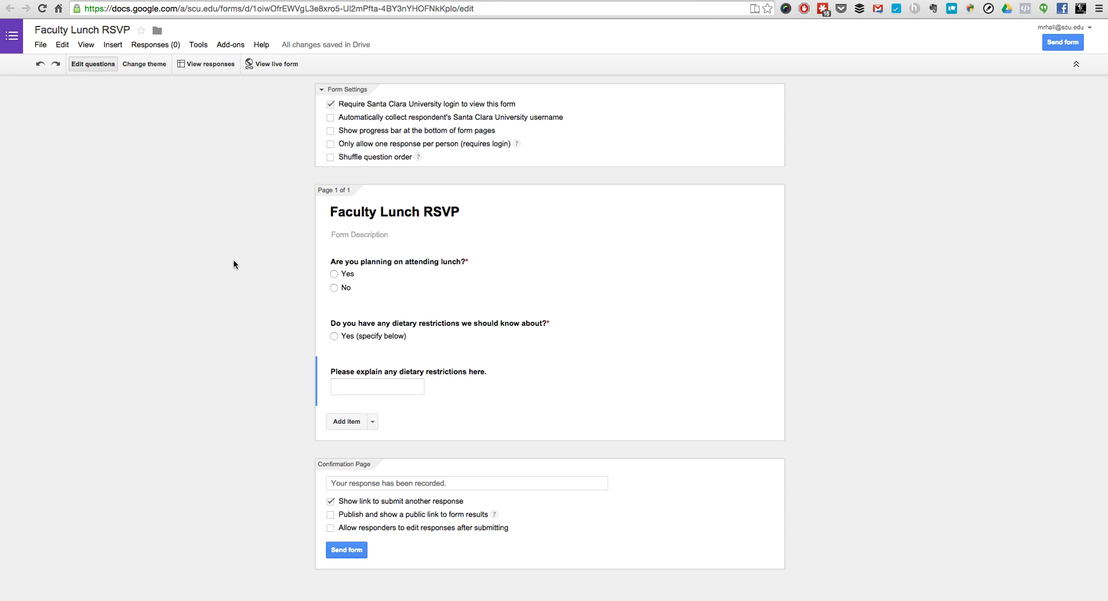
# Set the form to automatically collect the respondent's university username and allow only one response per person
pyautogui.click(331, 118)
pyautogui.click(329, 142)
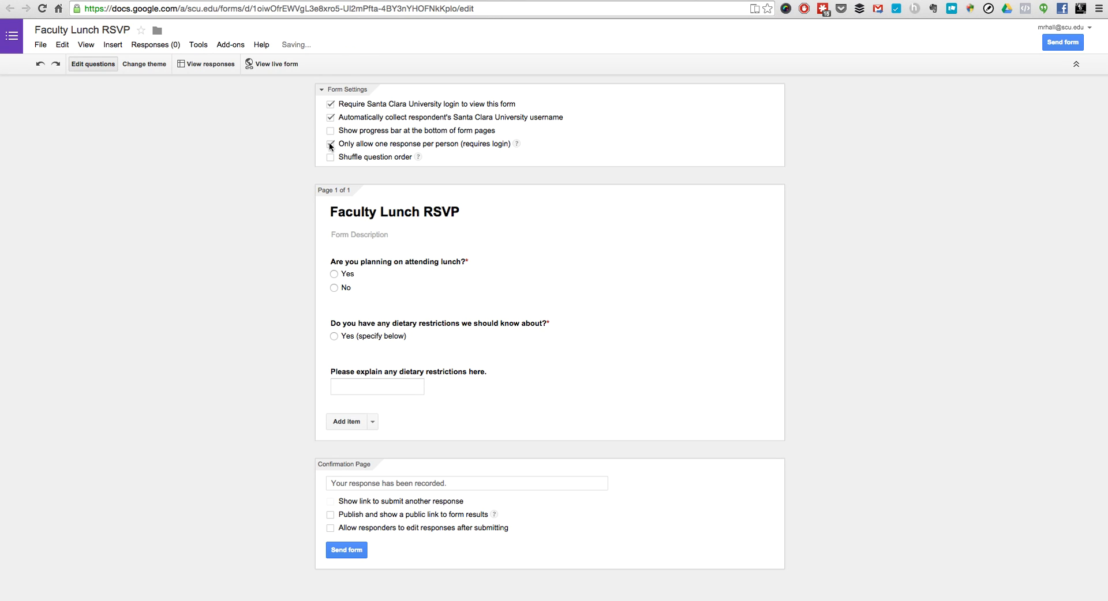
# Allow responders to edit responses after submitting and extend the confirmation message to "Your response has been recorded. Thanks!"
pyautogui.click(330, 528)
pyautogui.click(457, 483)
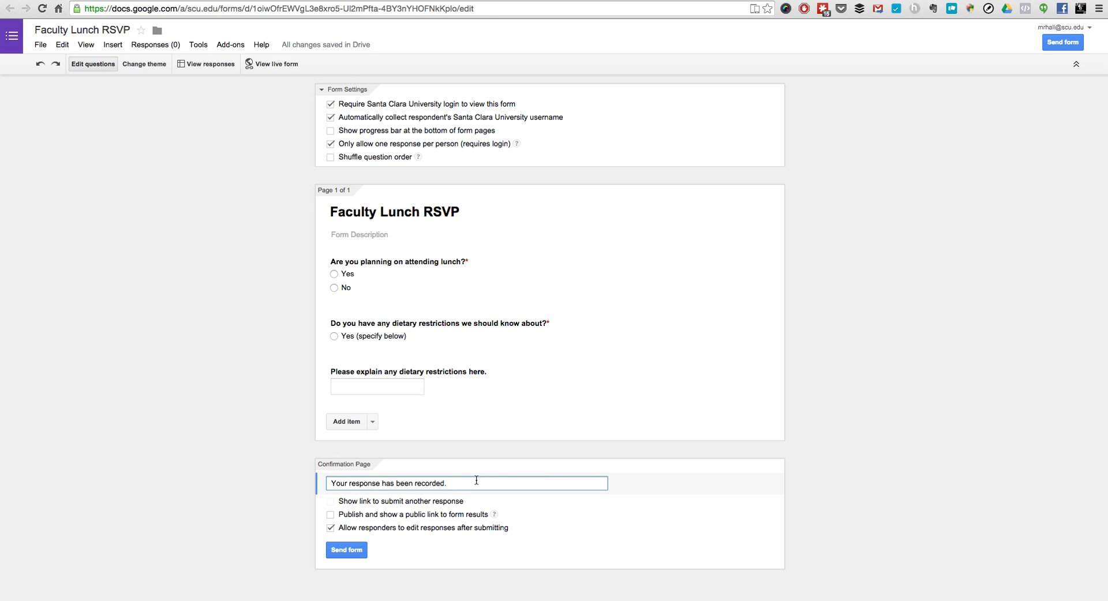
pyautogui.write('Thanks!')
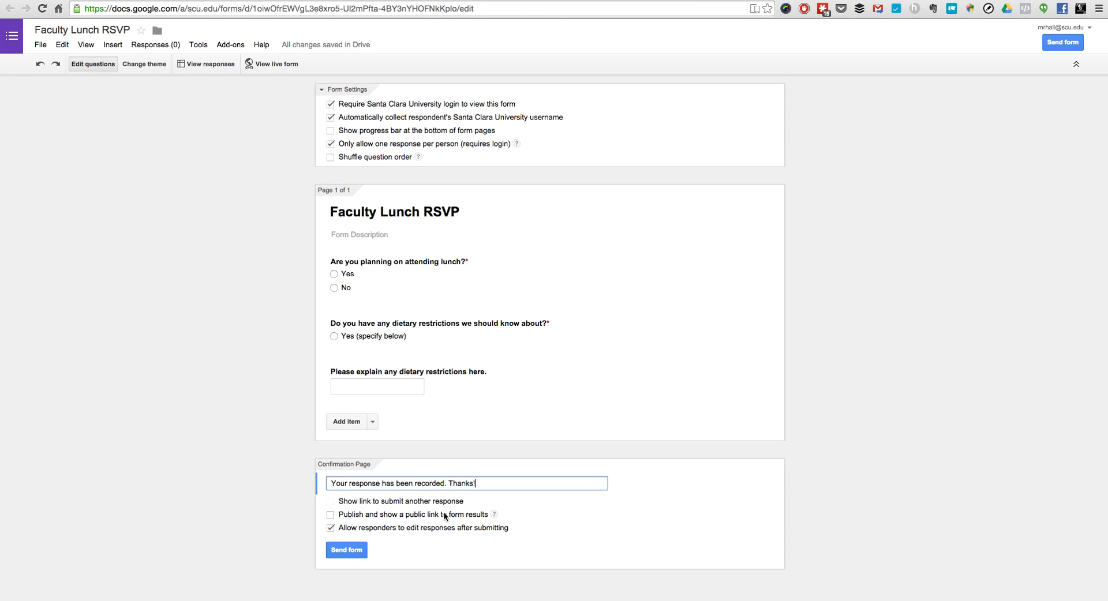
# Open the form's sending options and select the full link to share
pyautogui.click(357, 551)
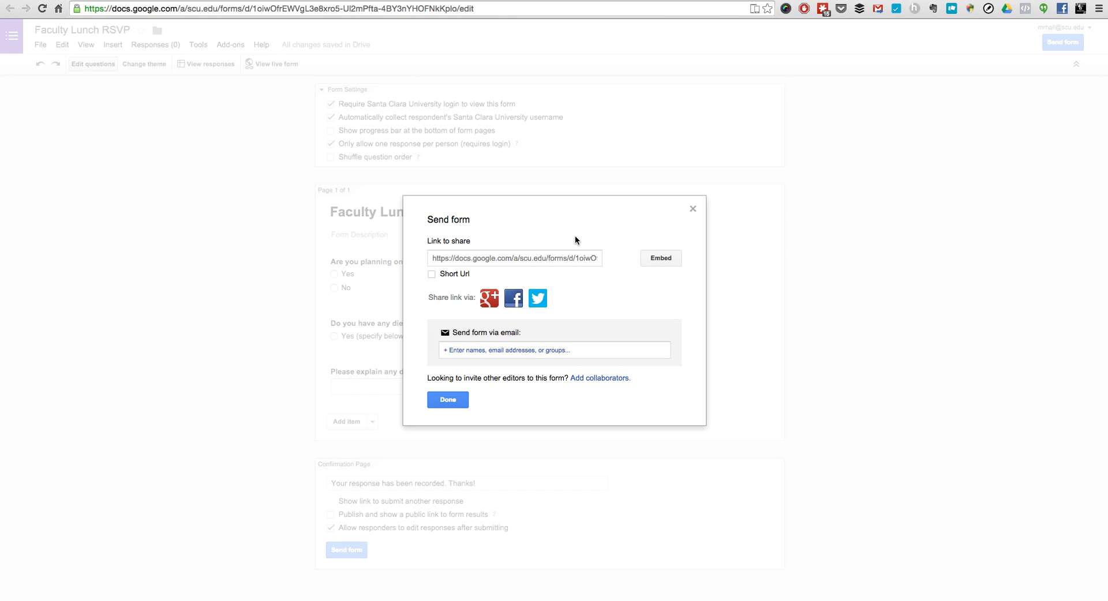
pyautogui.click(513, 256)
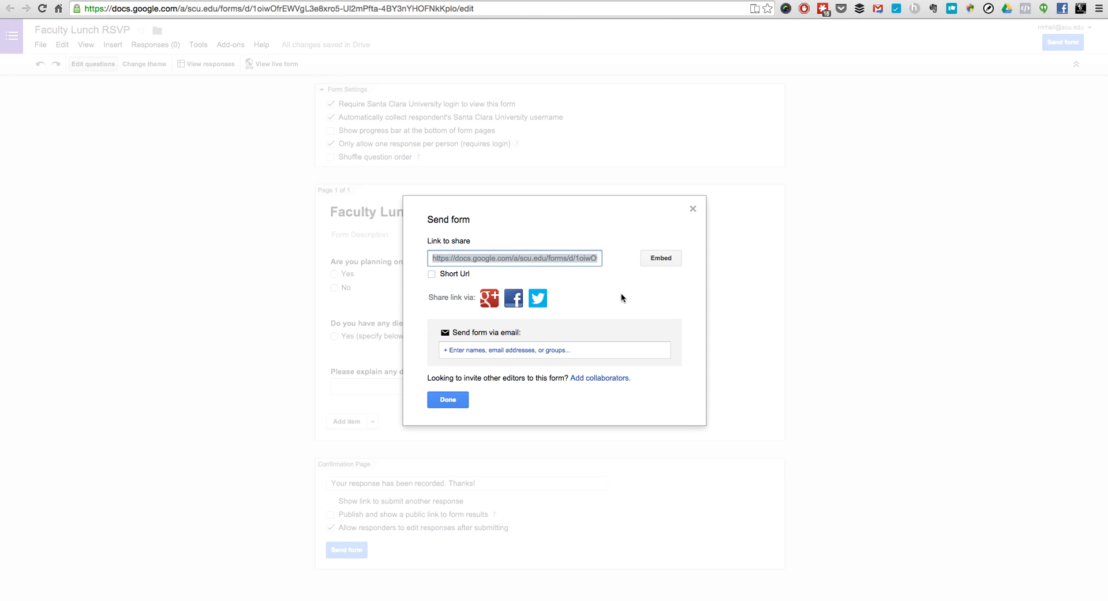
# Close the form's sending options, reopen them to review the link, embed and email choices, and close them again
pyautogui.click(445, 401)
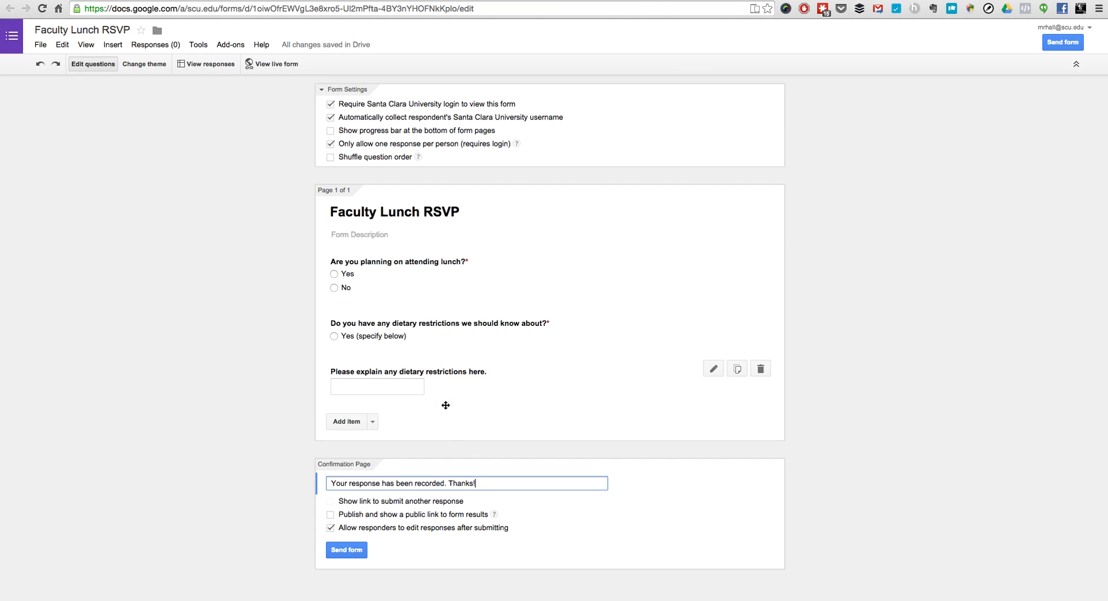
pyautogui.click(346, 551)
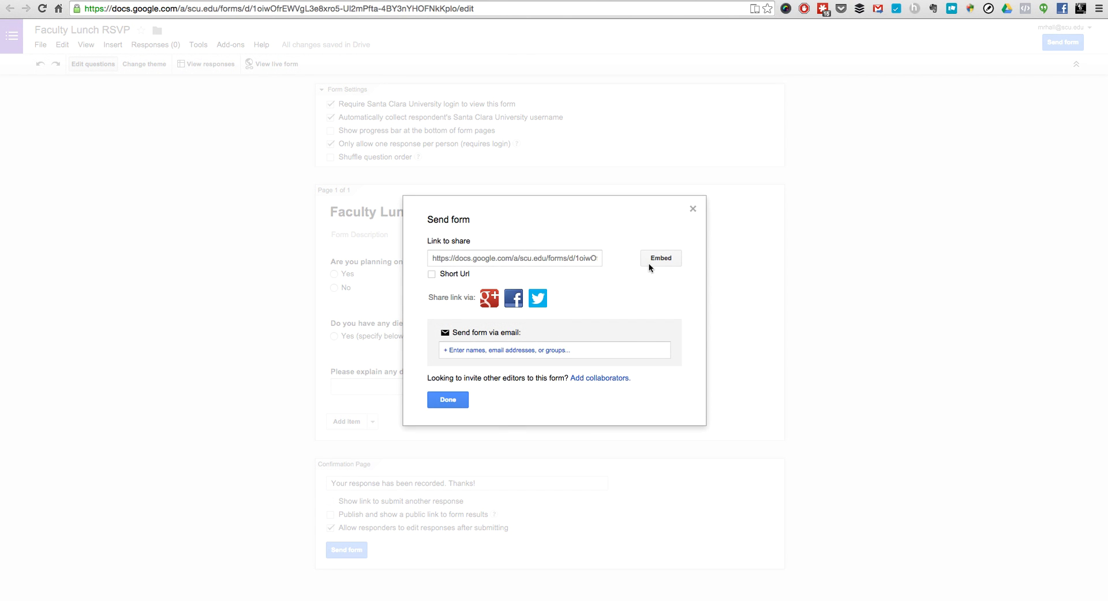
pyautogui.click(458, 401)
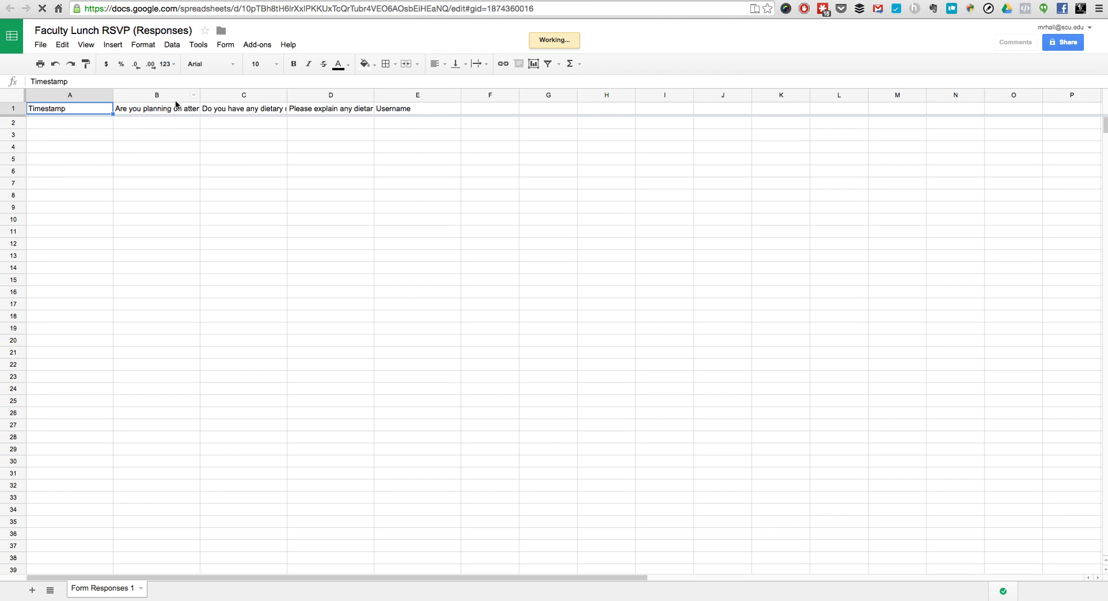
# In the responses spreadsheet, widen the attendance, dietary restrictions and explanation columns to show more of their question headers
pyautogui.moveTo(199, 94); pyautogui.dragTo(299, 95)
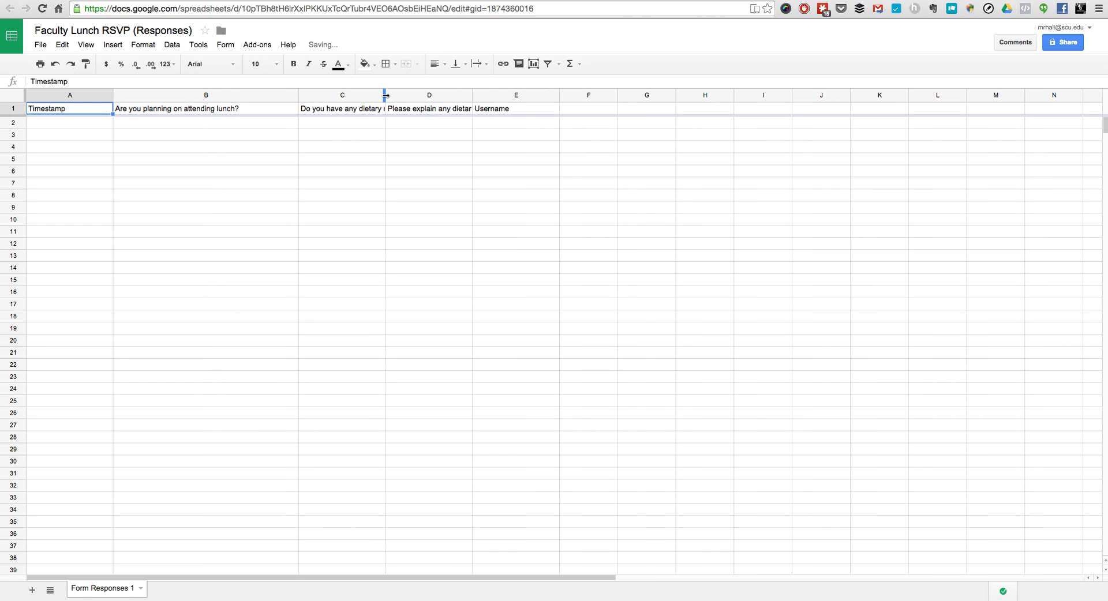
pyautogui.moveTo(385, 95); pyautogui.dragTo(479, 95)
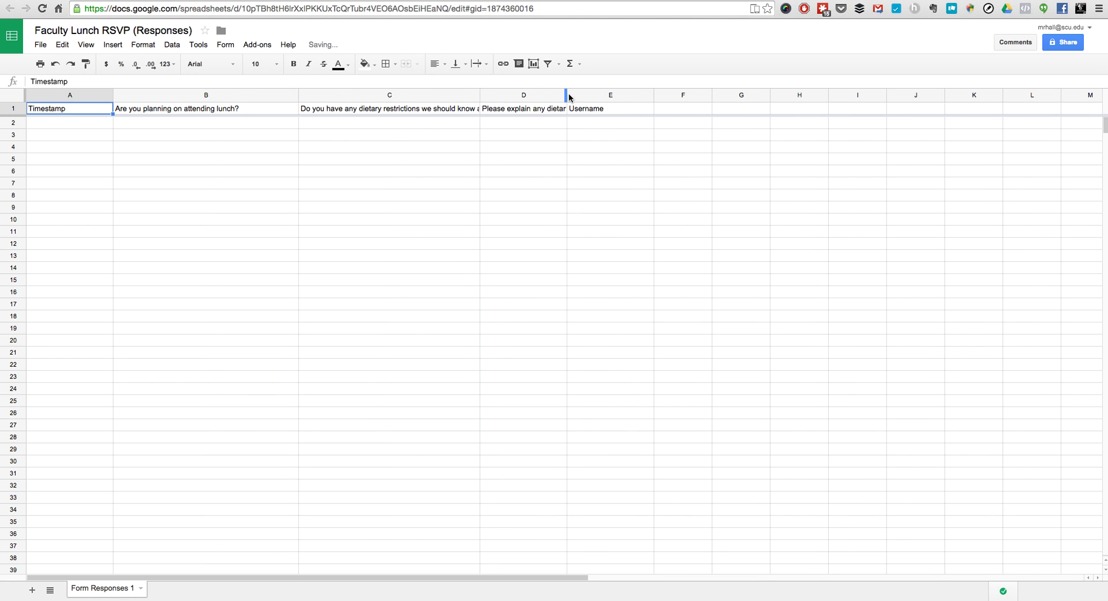
pyautogui.moveTo(568, 98); pyautogui.dragTo(704, 95)
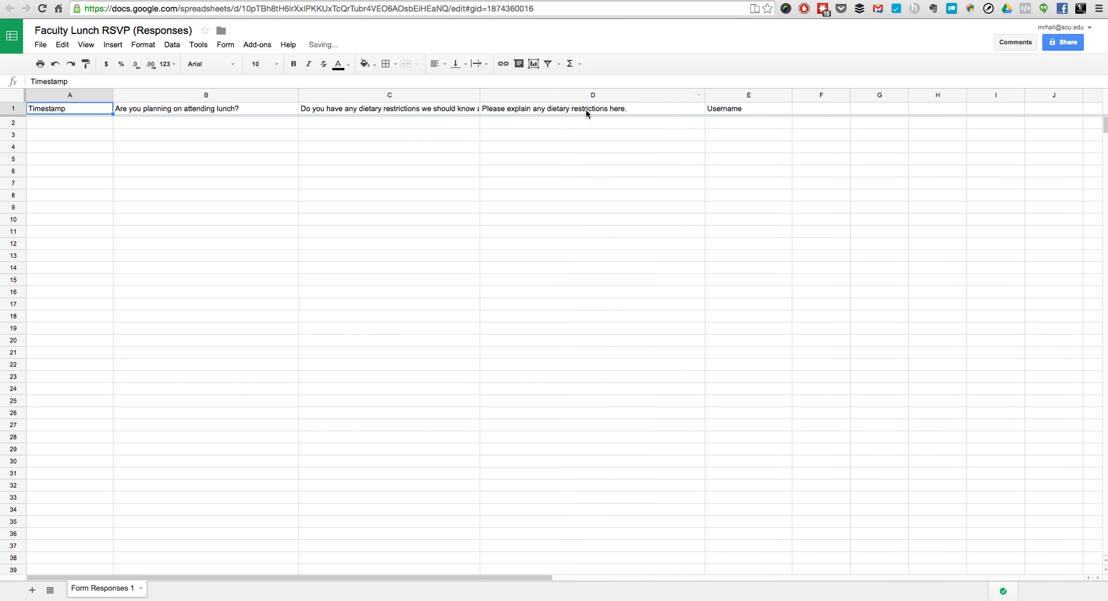
pyautogui.click(742, 109)
pyautogui.click(735, 121)
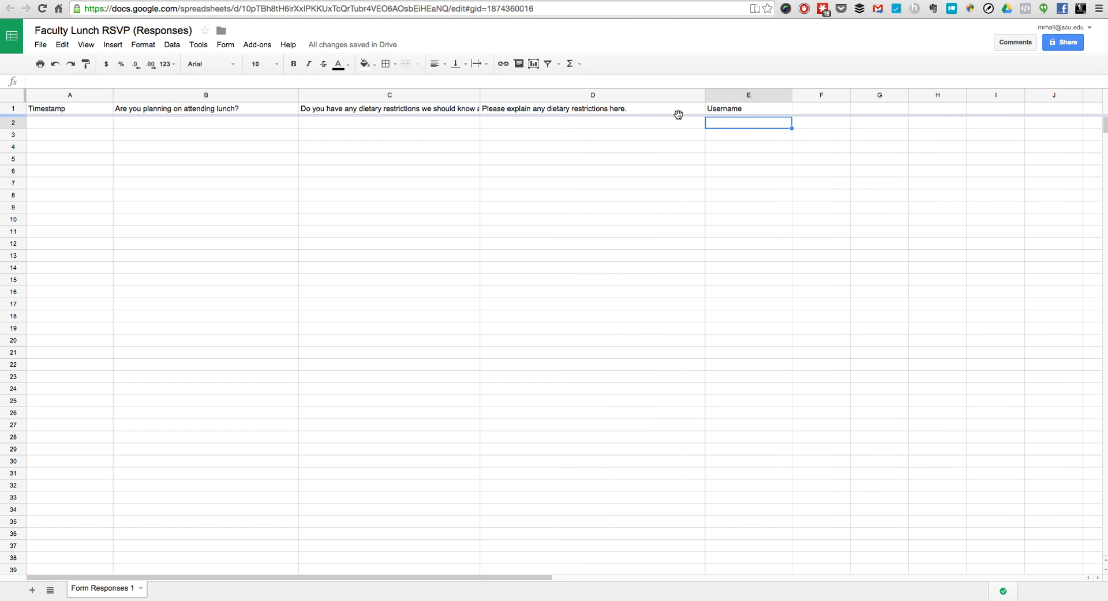
# Open the form's shared link in an incognito window and answer "Yes" to attending and "Yes (specify below)" to dietary restrictions
pyautogui.press('super+shift+n')
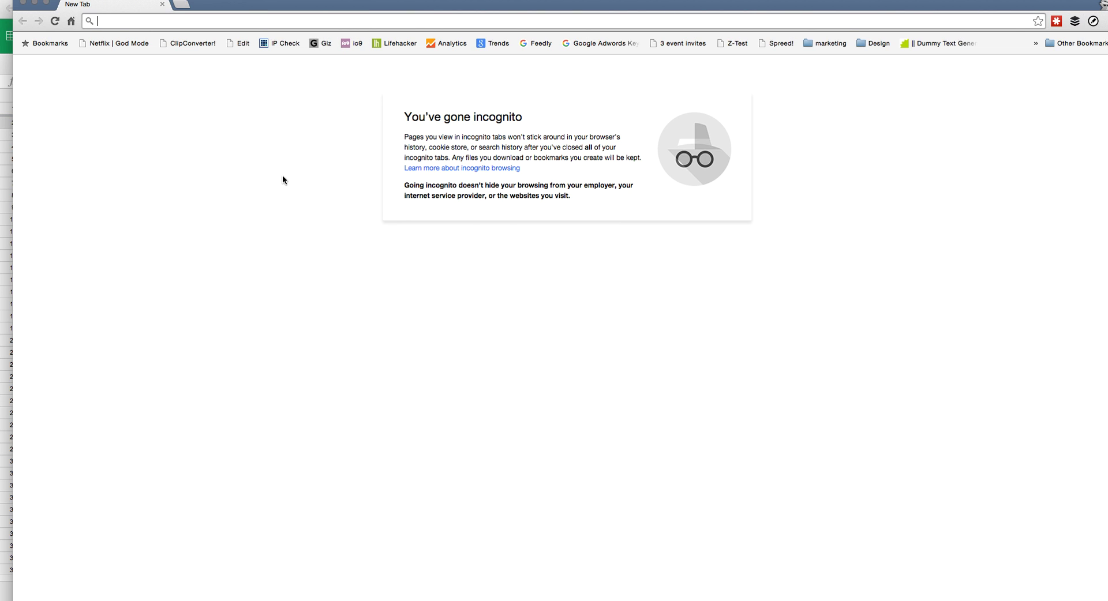
pyautogui.write('https://docs.google.com/a/scu.edu/forms/d/1oiwOfrEWVgL3e8xro5-Ul2mPfta-4BY3nYHOFNkKplo/viewform?usp=send_form')
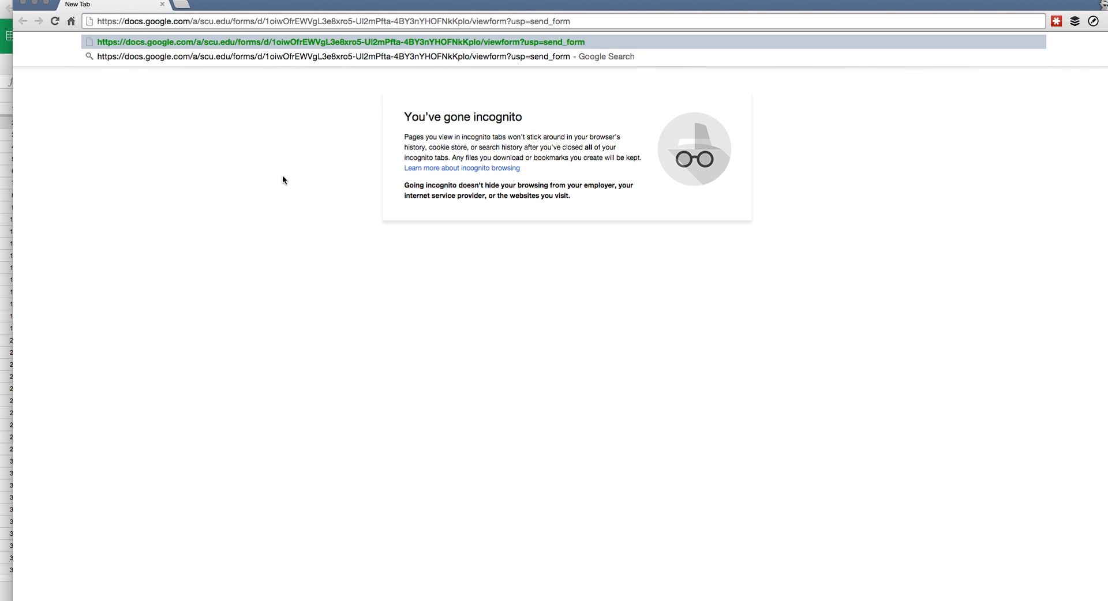
pyautogui.press('Return')
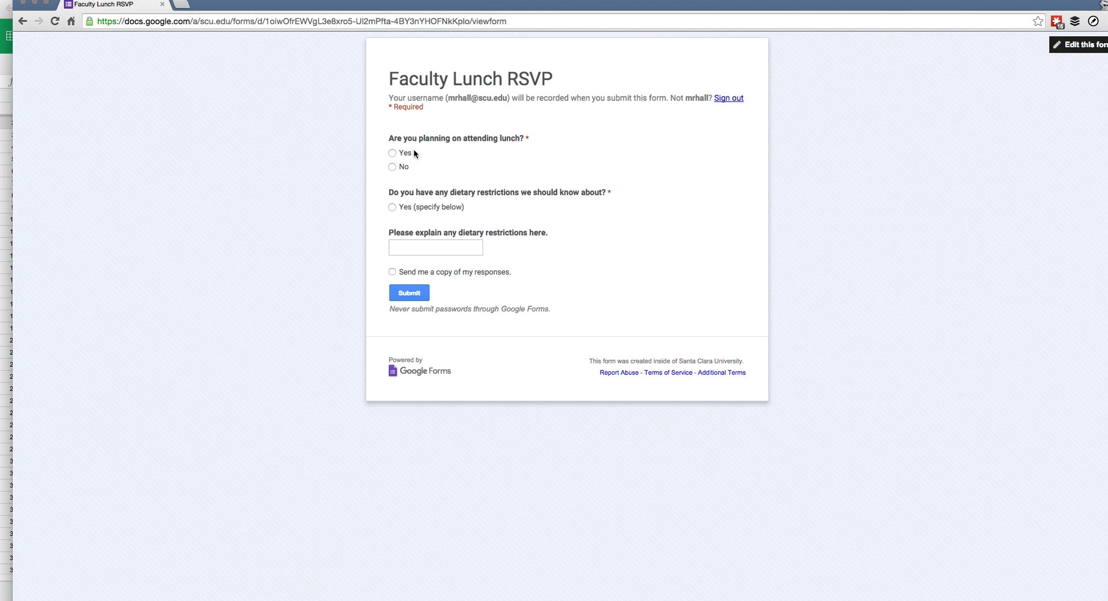
pyautogui.click(392, 154)
pyautogui.click(413, 210)
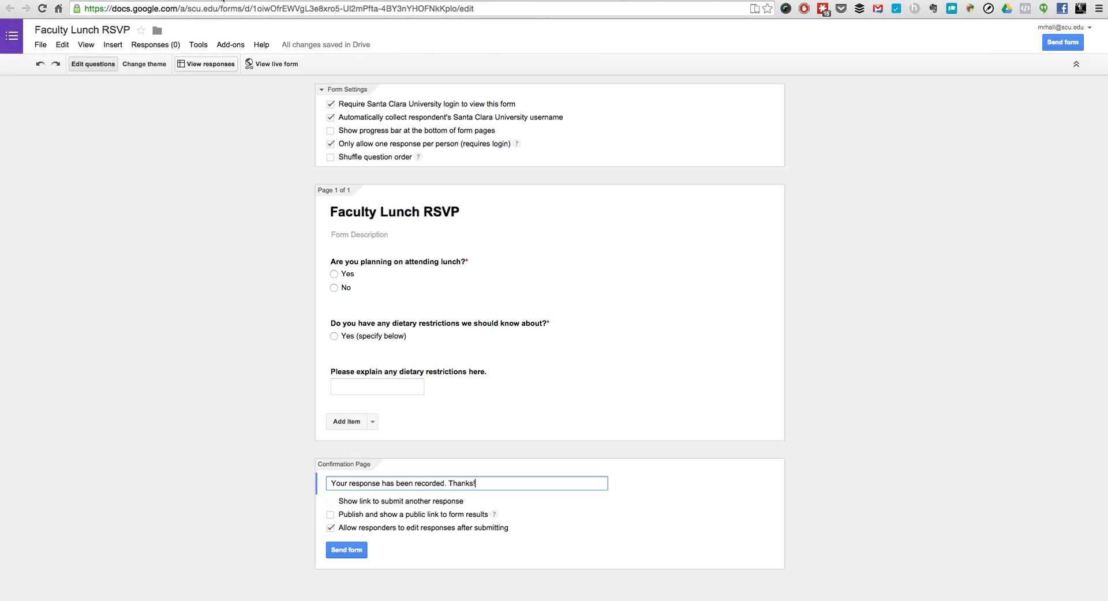
# In the form editor, add a "No" option to the dietary restrictions question and finish editing it
pyautogui.click(422, 337)
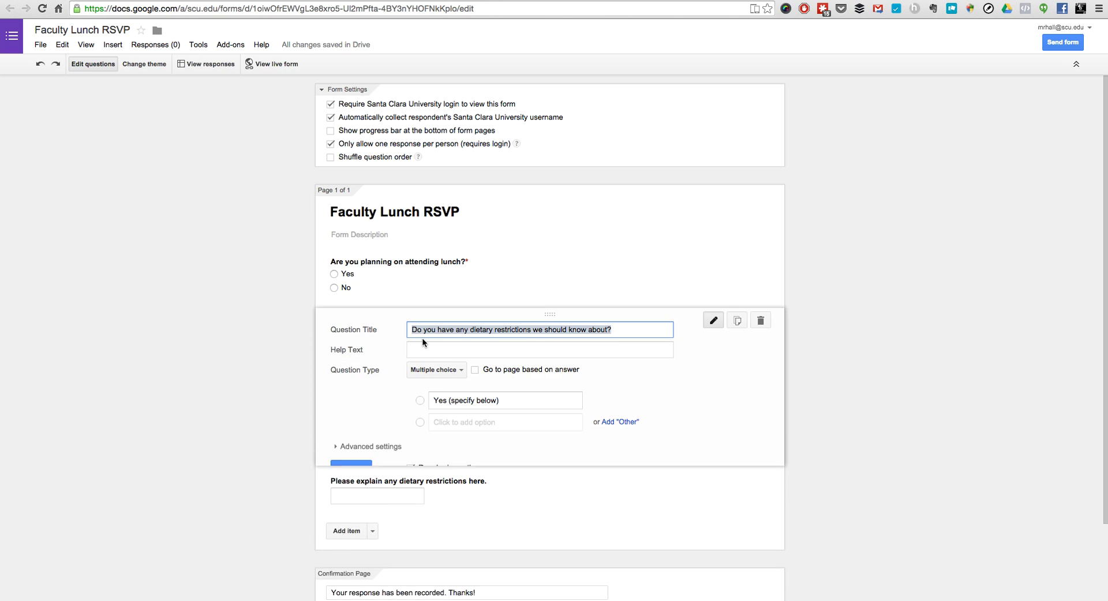
pyautogui.click(476, 423)
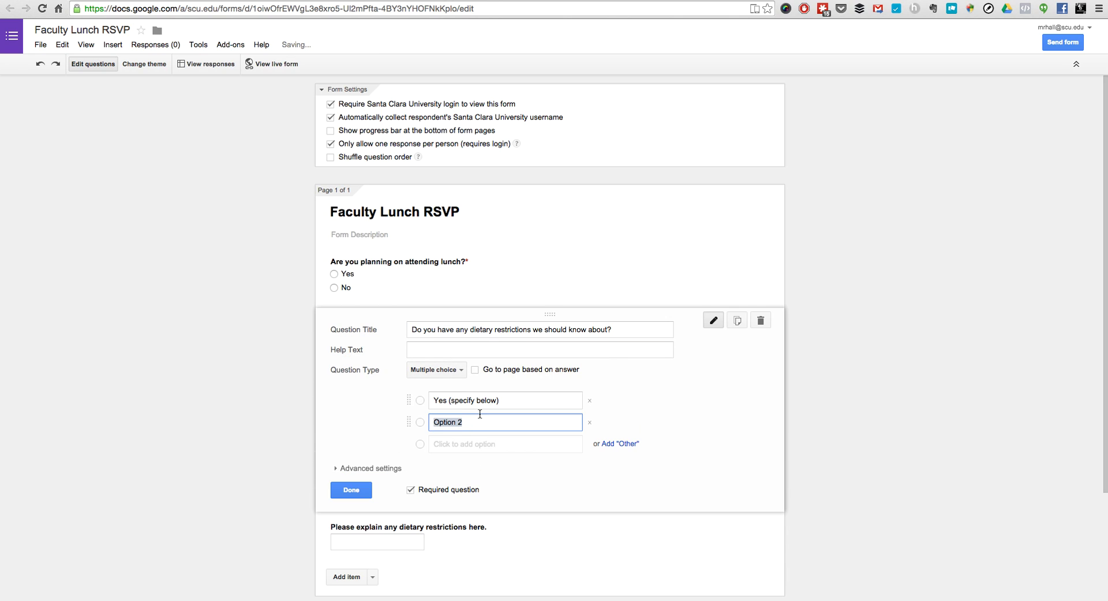
pyautogui.write('No')
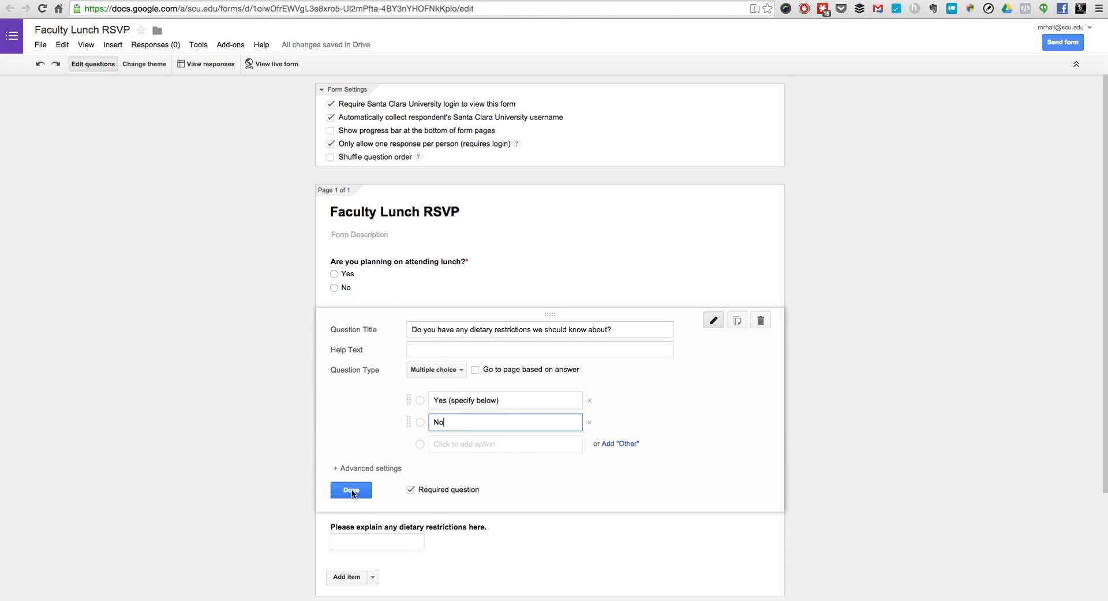
pyautogui.click(351, 490)
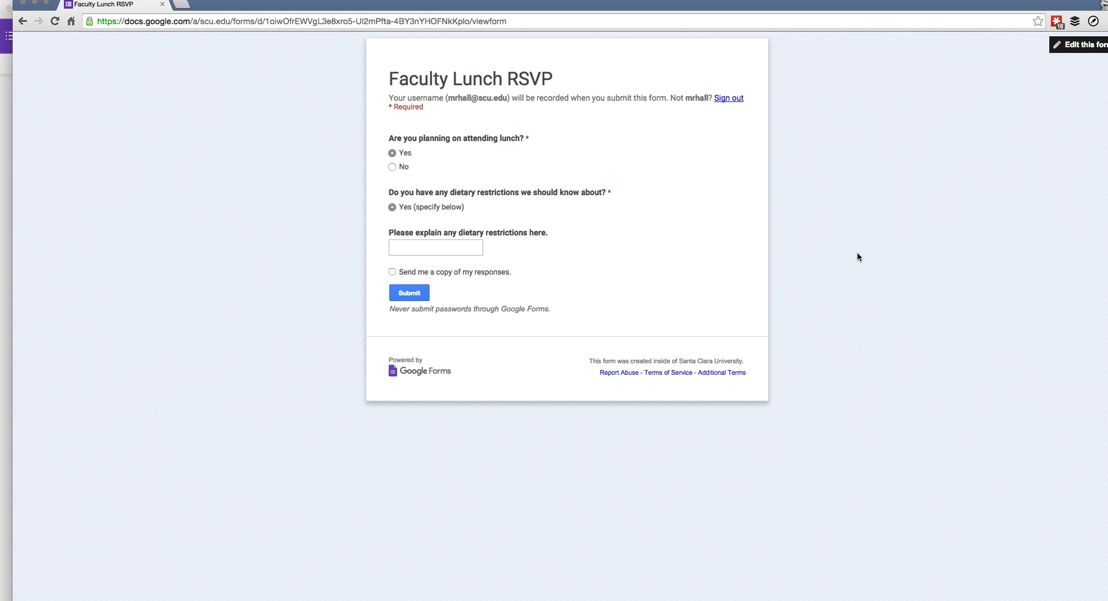
# Reload the live form, submit a response with attendance "Yes", dietary restrictions "No" and explanation "None!", and close the incognito page
pyautogui.press('super+r')
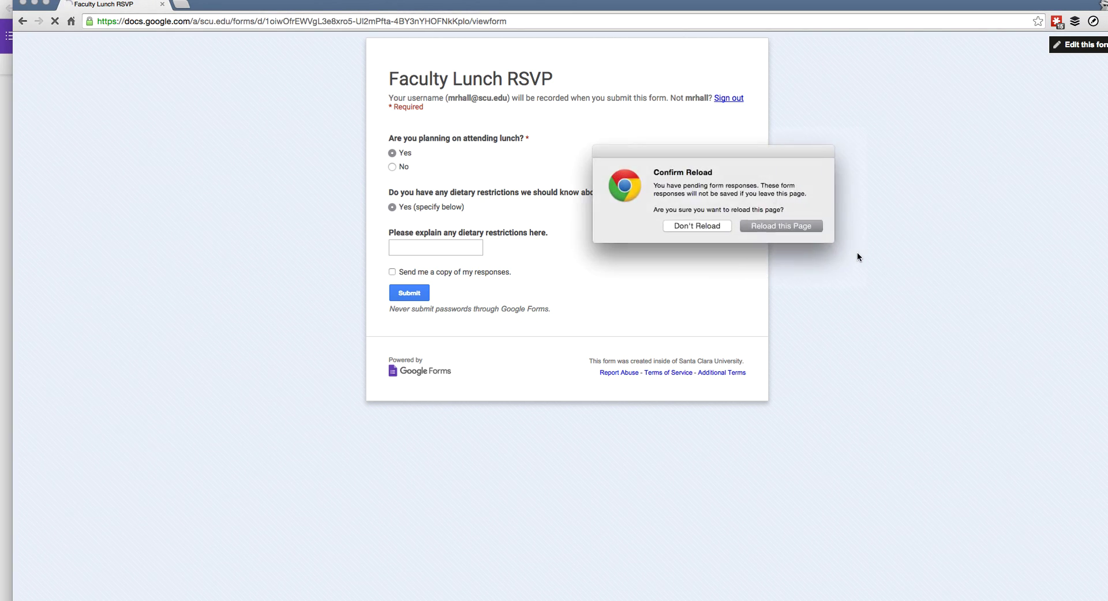
pyautogui.click(787, 226)
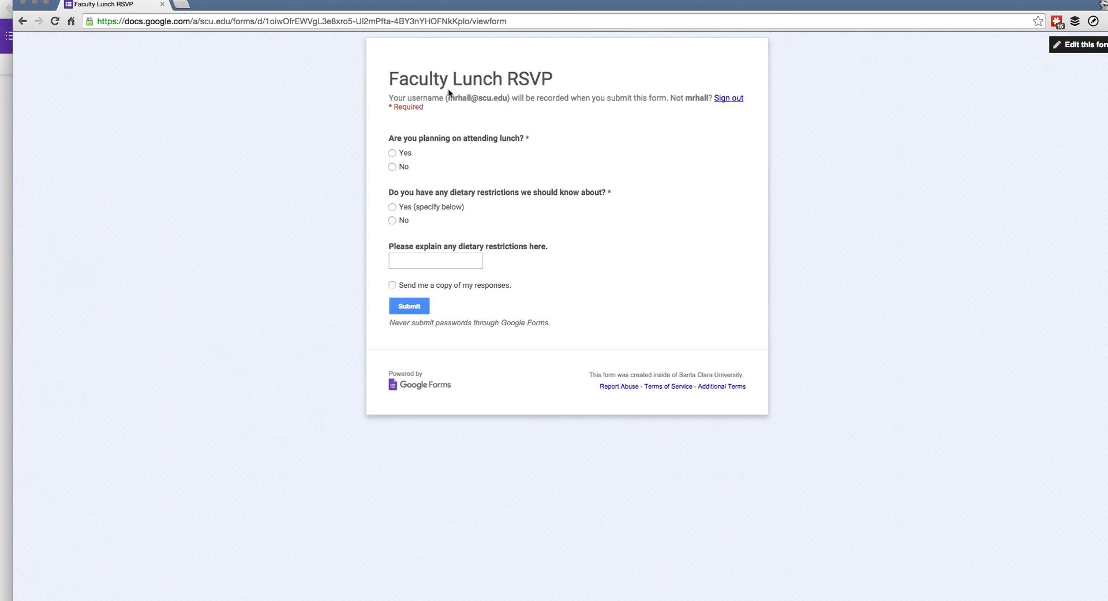
pyautogui.click(394, 155)
pyautogui.click(392, 220)
pyautogui.click(406, 260)
pyautogui.write('None!')
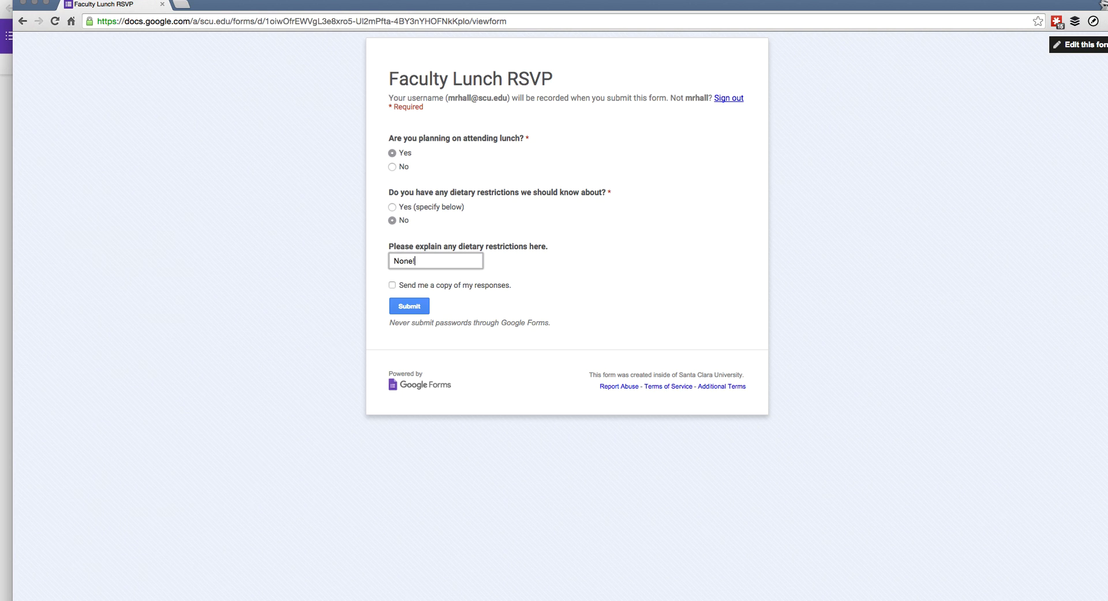
pyautogui.click(409, 306)
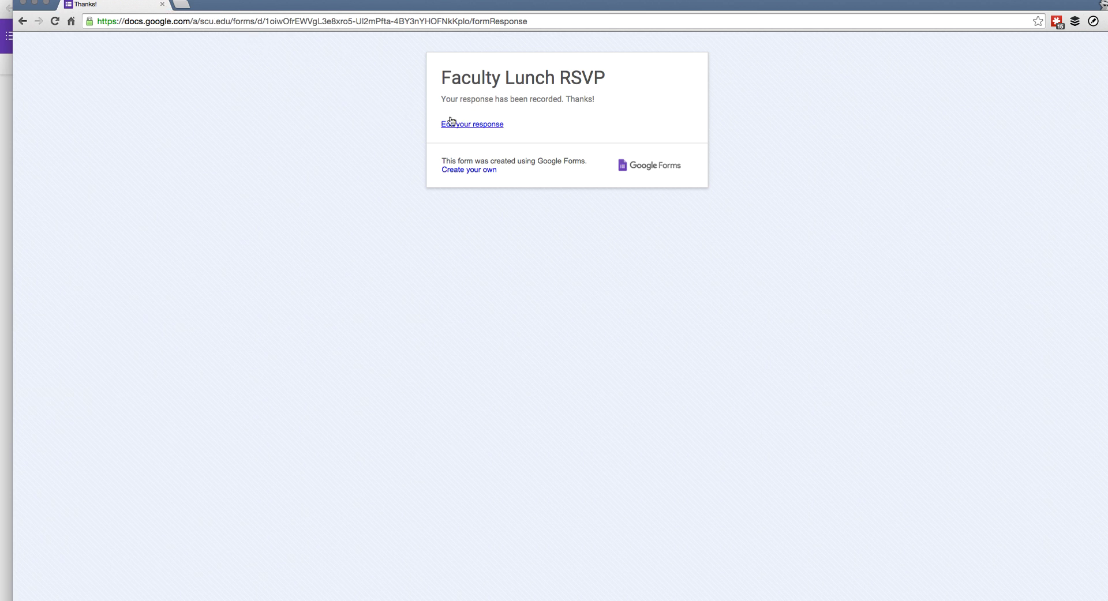
pyautogui.click(162, 5)
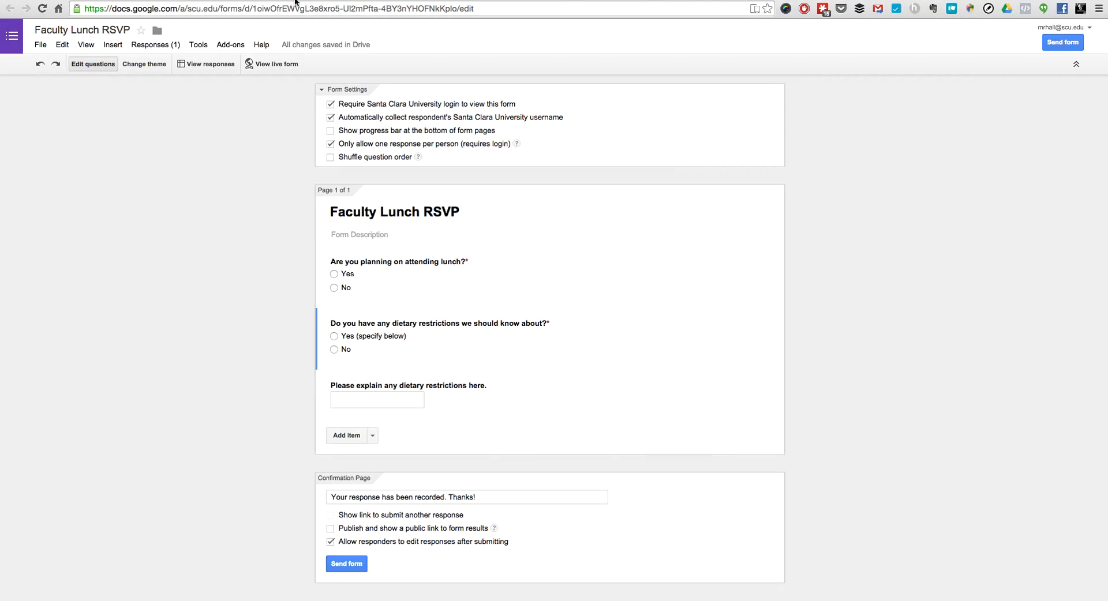
# Switch to the responses spreadsheet and examine the submitted entry's timestamp, answers and collected username
pyautogui.click(314, 3)
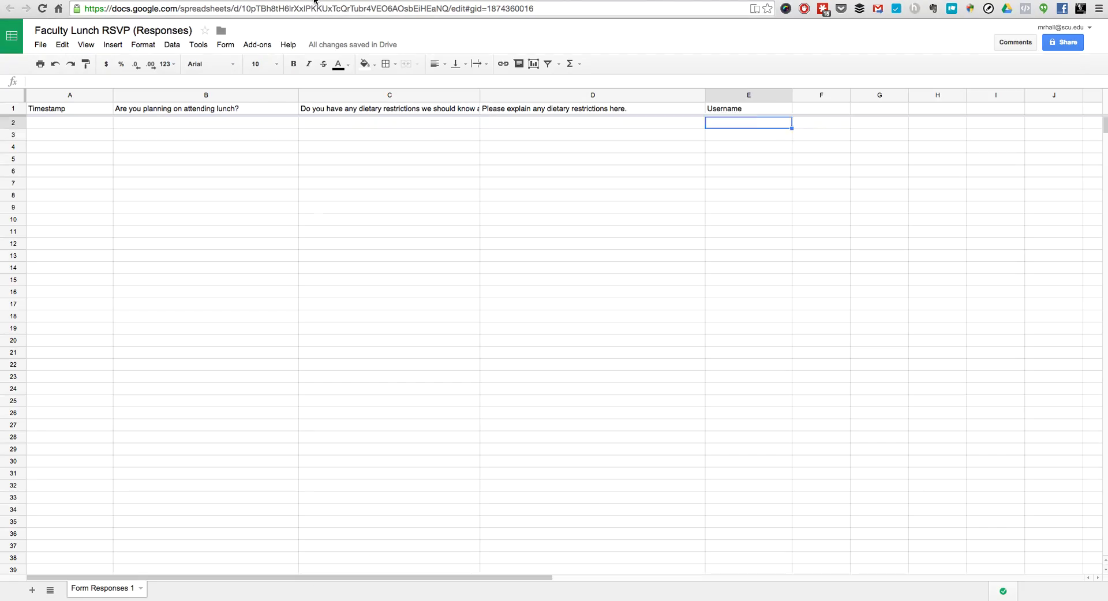
pyautogui.click(752, 123)
pyautogui.click(327, 122)
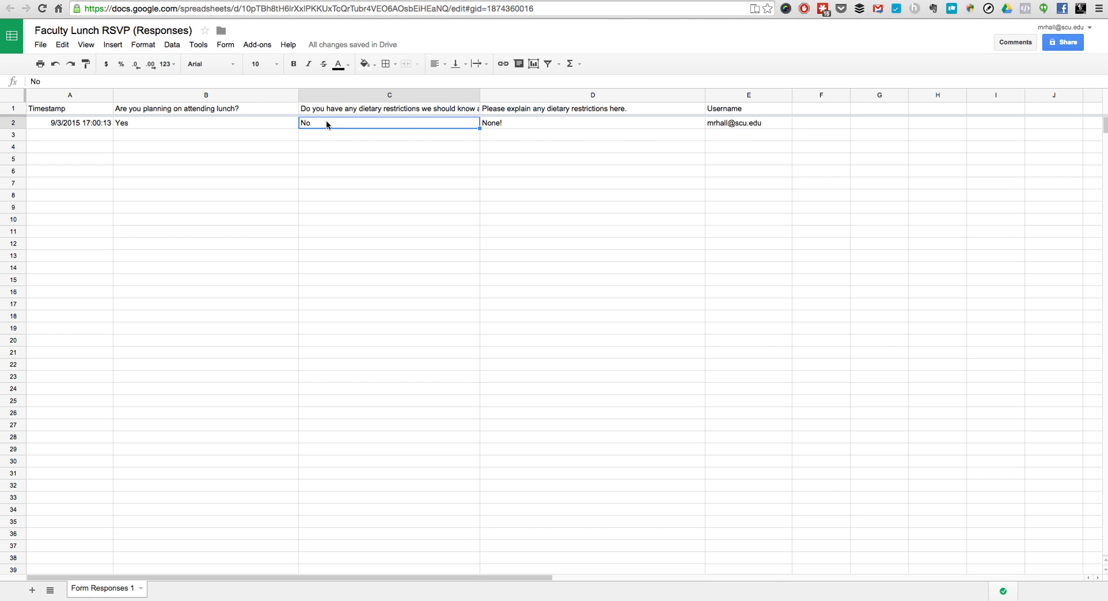
pyautogui.click(225, 124)
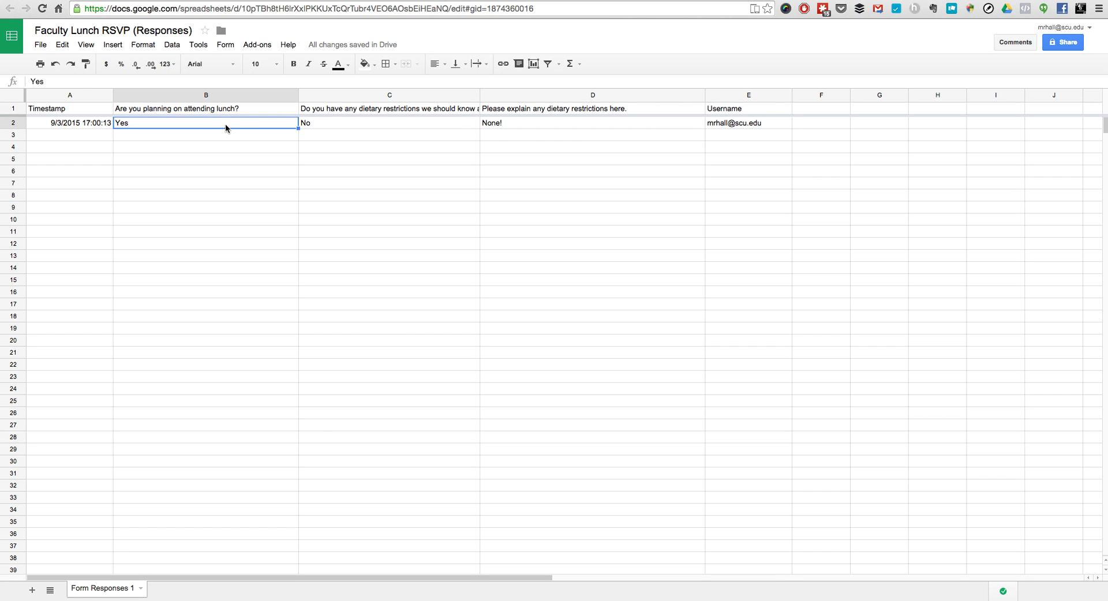
pyautogui.click(79, 121)
pyautogui.click(163, 126)
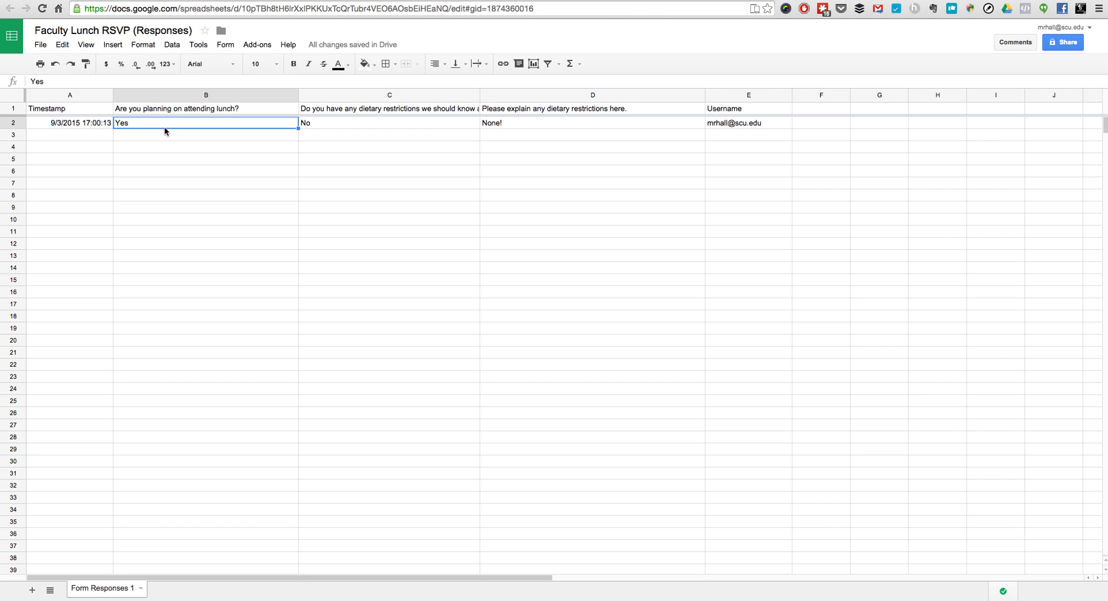
pyautogui.click(247, 136)
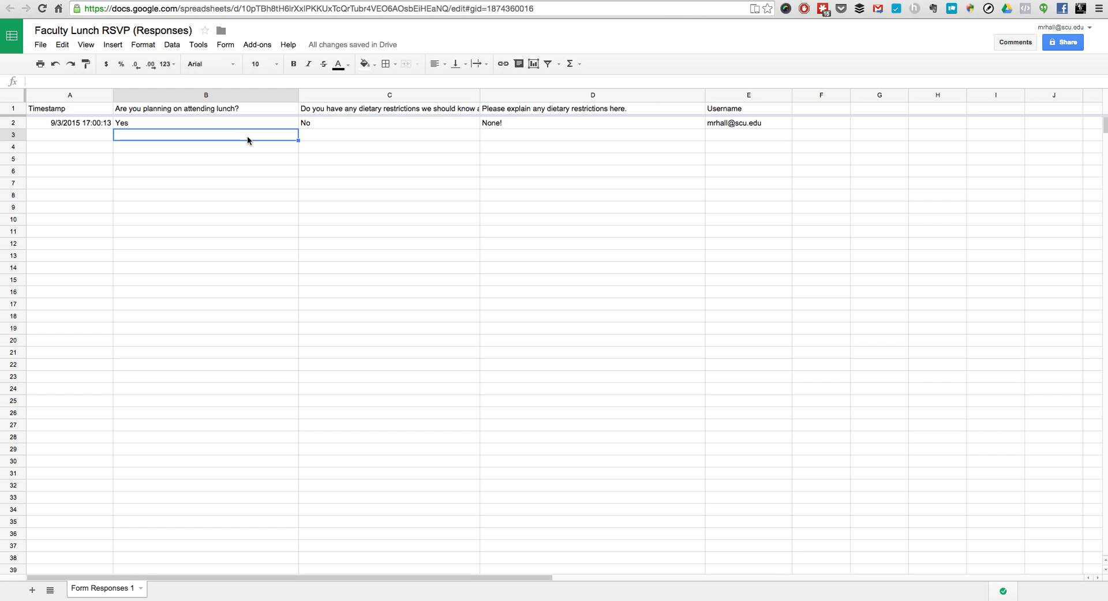
pyautogui.click(765, 122)
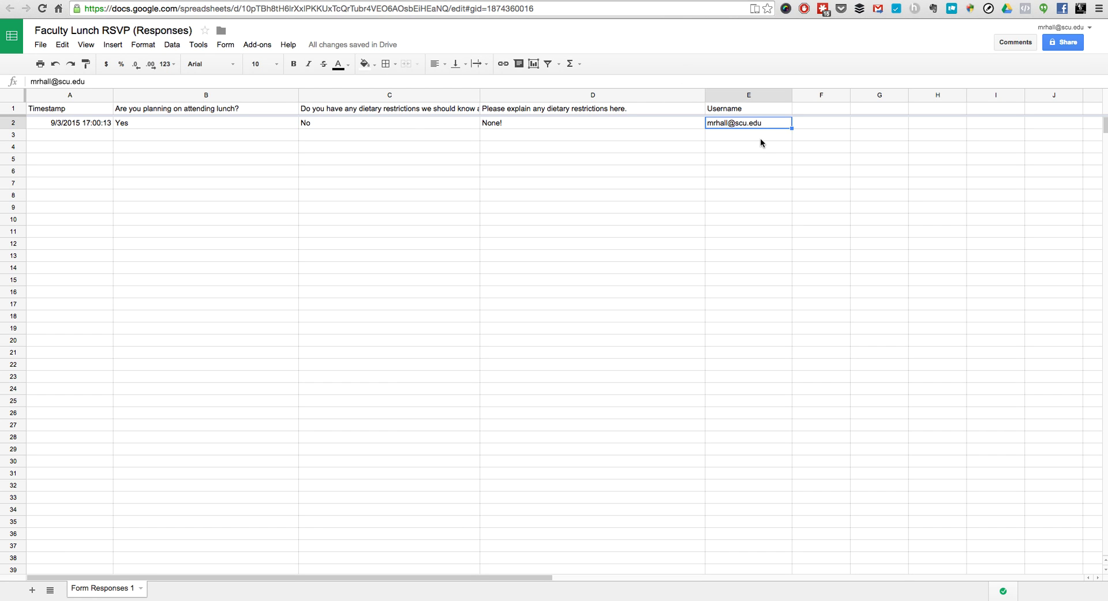